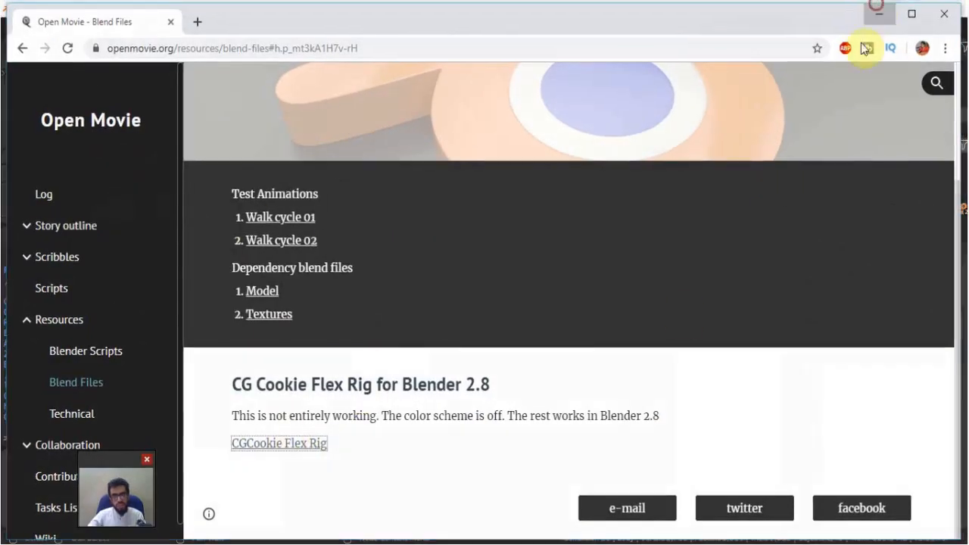
Step: Switch from the browser to Blender and allow the rig file's Python scripts to execute
click(878, 12)
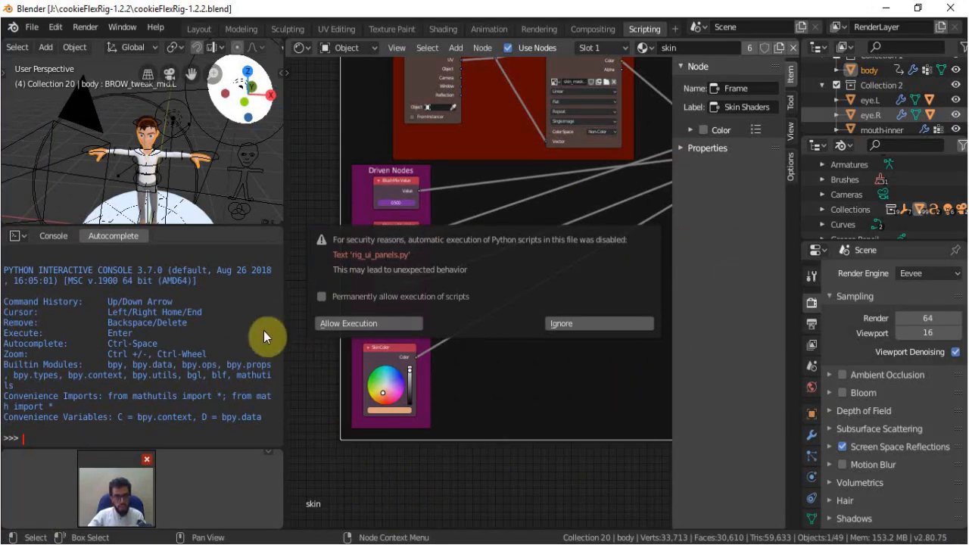
click(357, 323)
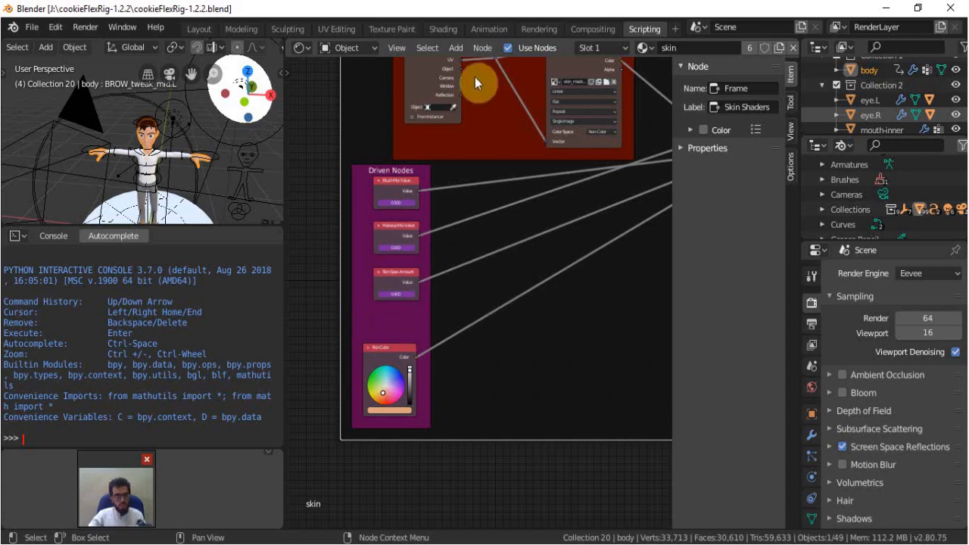
Step: In the Layout workspace, join the lower graph editor area into the 3D viewport and hide the viewport tool shelf
click(199, 33)
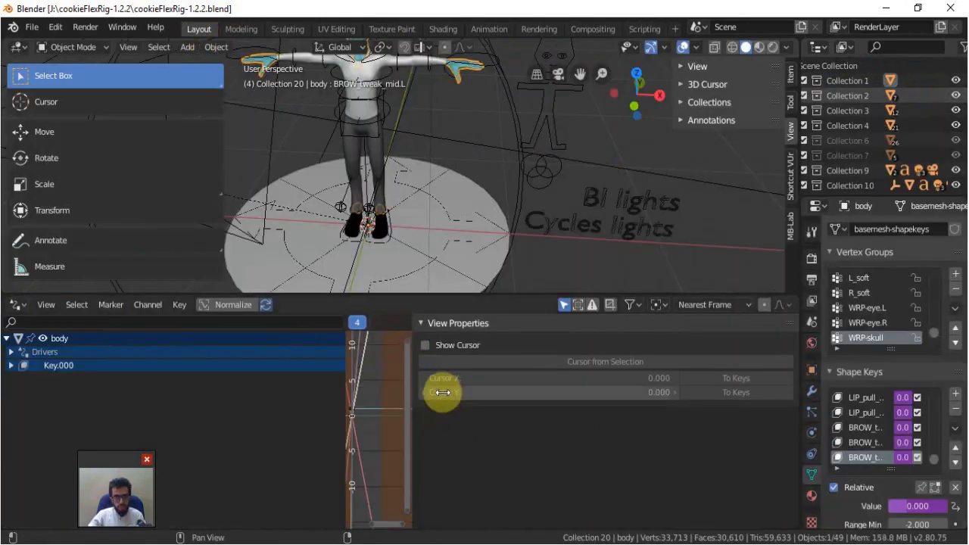
right_click(487, 294)
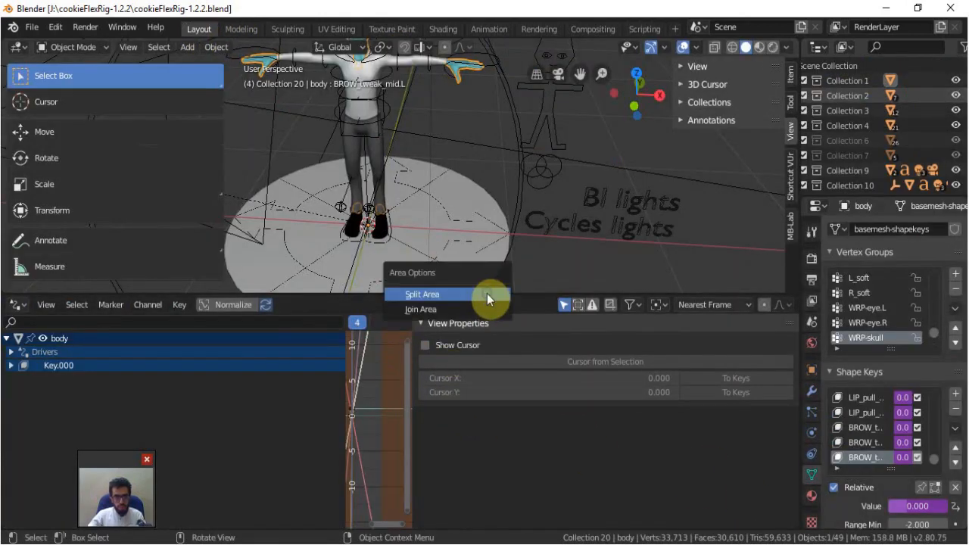
click(481, 308)
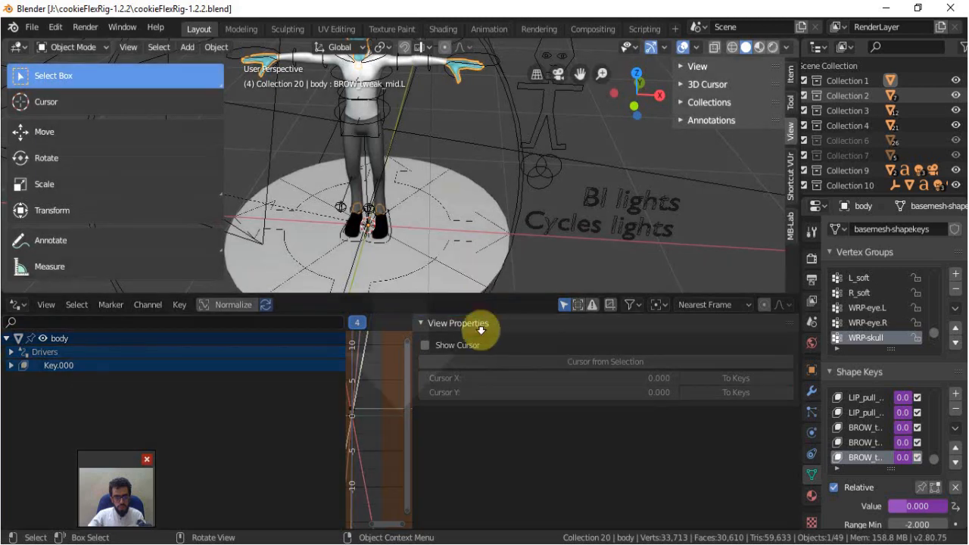
click(480, 404)
scroll(507, 322, down, 2)
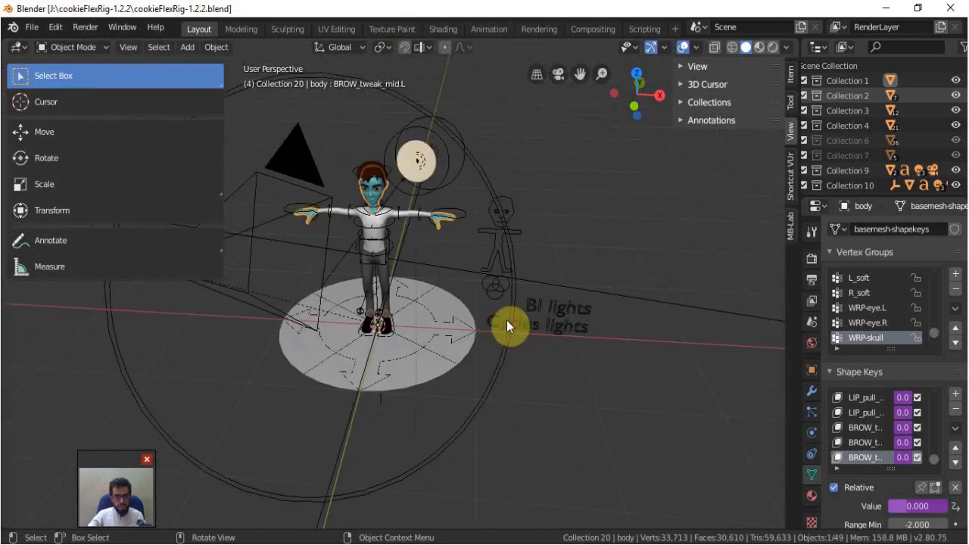
key(t)
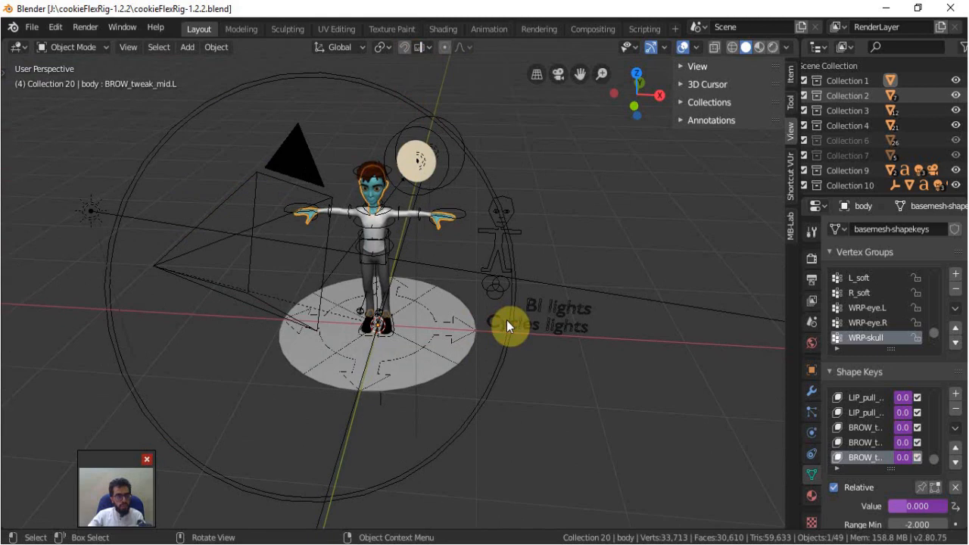
shift+middle_drag(513, 344, 542, 356)
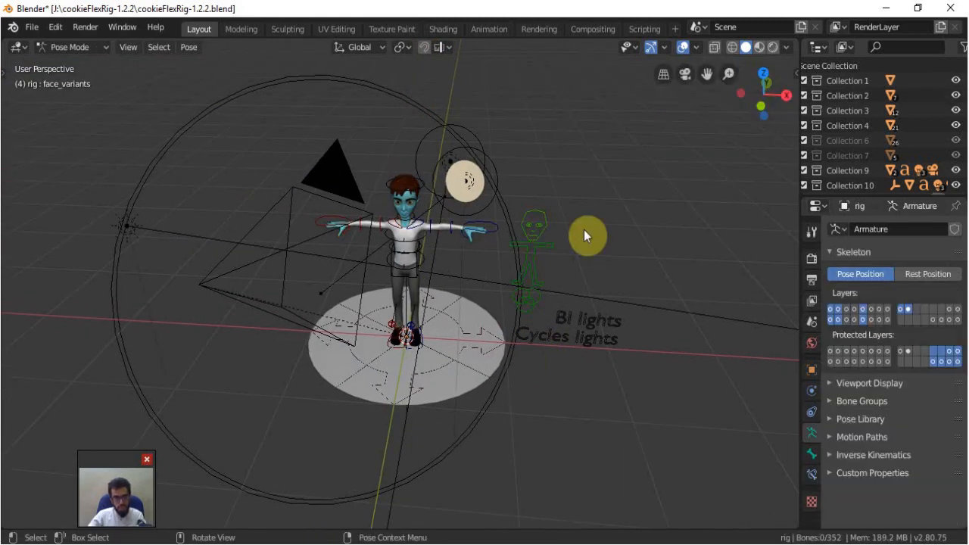
Step: Select the face-shaped control bone beside the character and display its full list of custom properties
key(n)
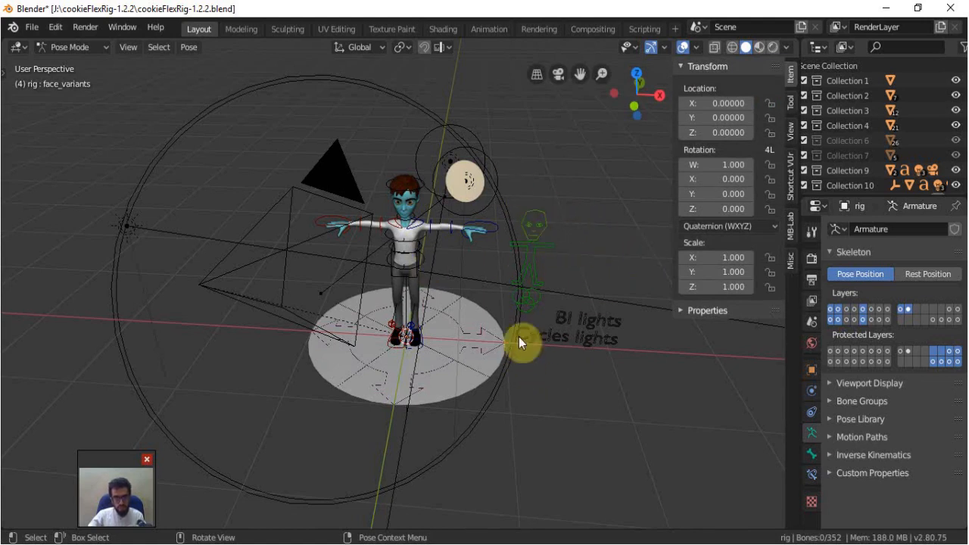
click(541, 215)
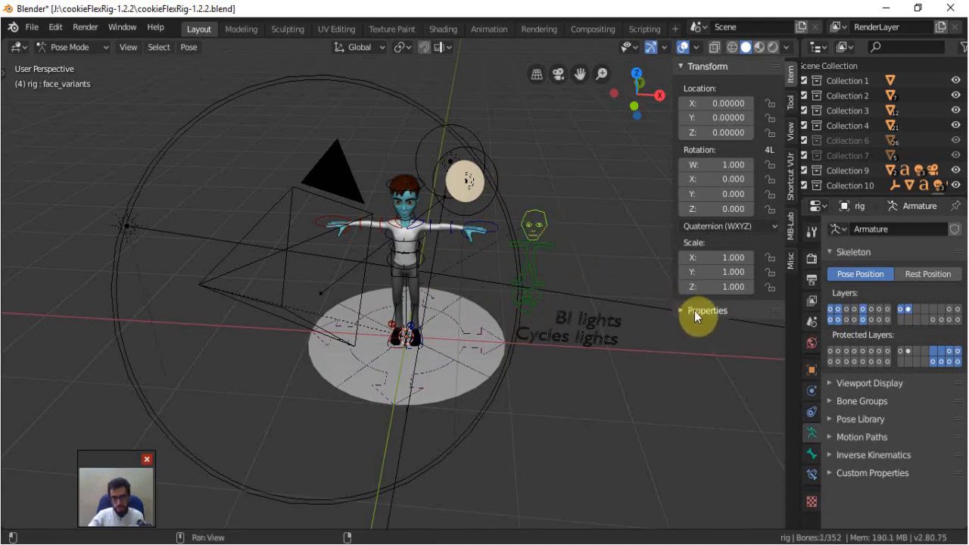
click(680, 310)
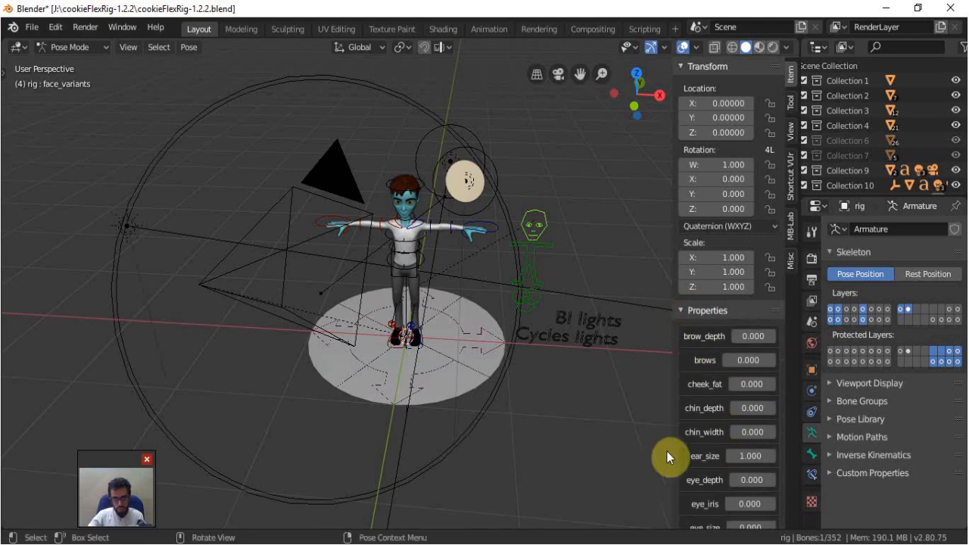
scroll(723, 401, down, 7)
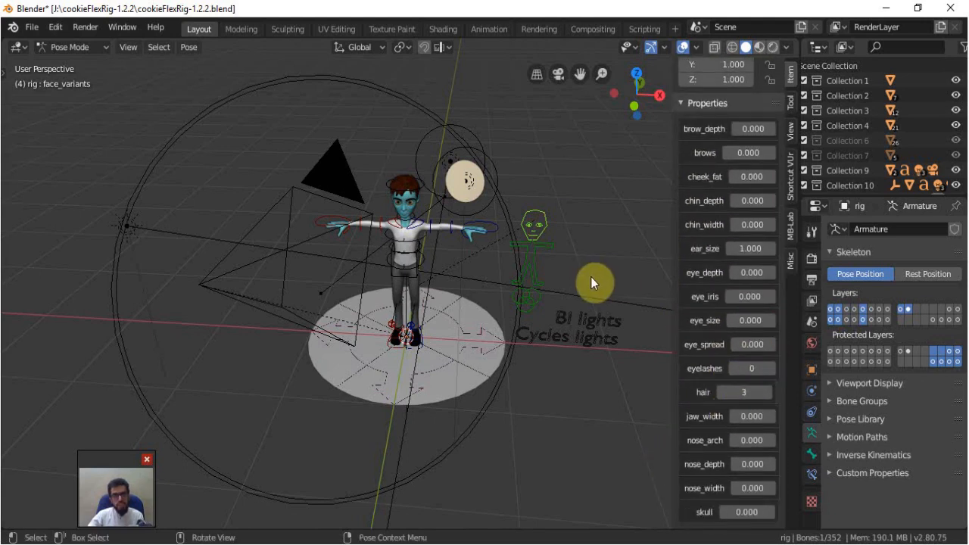
Step: Try a lower and a higher eye_size on the character's face, undoing each change
drag(733, 327, 690, 327)
key(ctrl+z)
scroll(359, 180, up, 6)
shift+middle_drag(552, 214, 511, 352)
drag(739, 316, 795, 317)
key(ctrl+z)
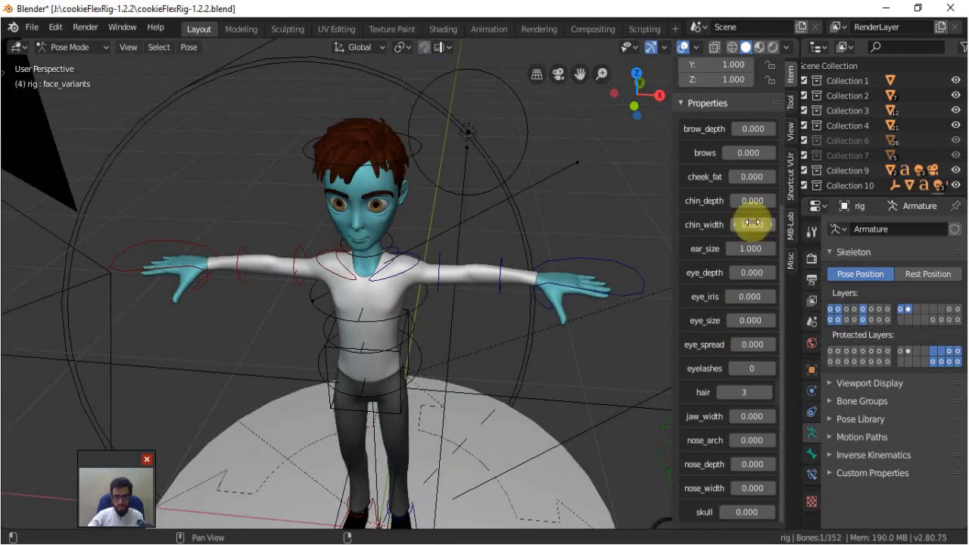
Step: Try an eye_depth of -1.000 and a different ear_size on the face, undoing each change
drag(746, 274, 667, 274)
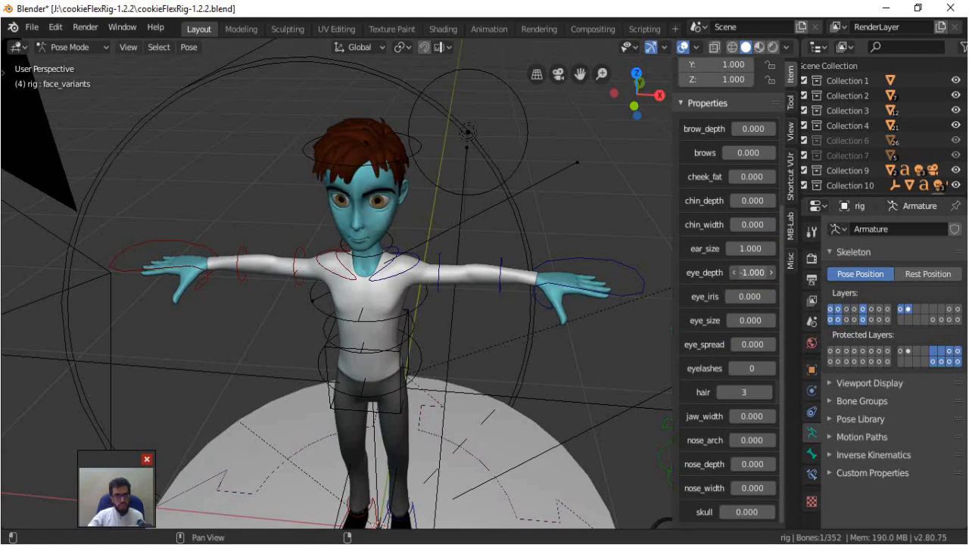
key(ctrl+z)
drag(744, 251, 748, 254)
key(ctrl+z)
Step: Select the body-shaped control bone beside the character and examine its custom properties
scroll(571, 390, down, 3)
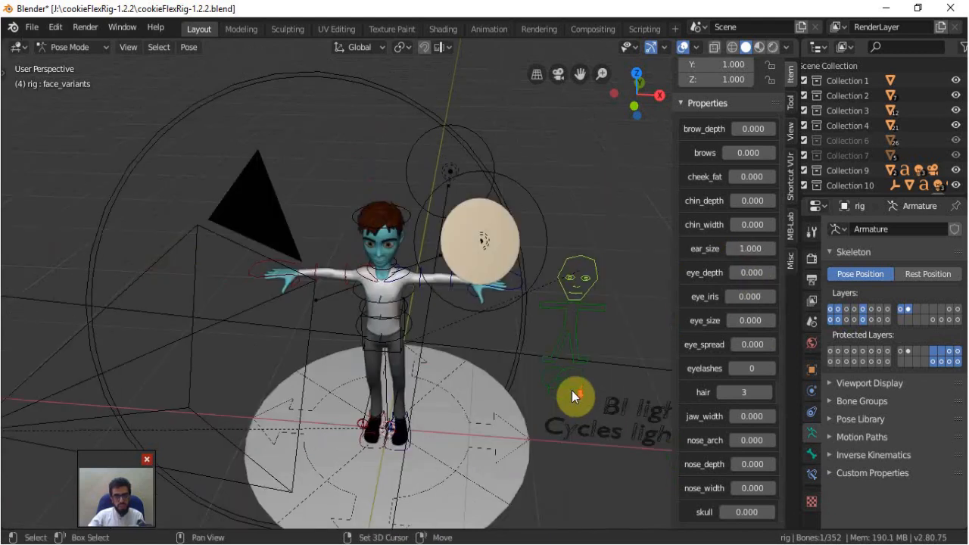
shift+middle_drag(509, 343, 497, 328)
click(499, 314)
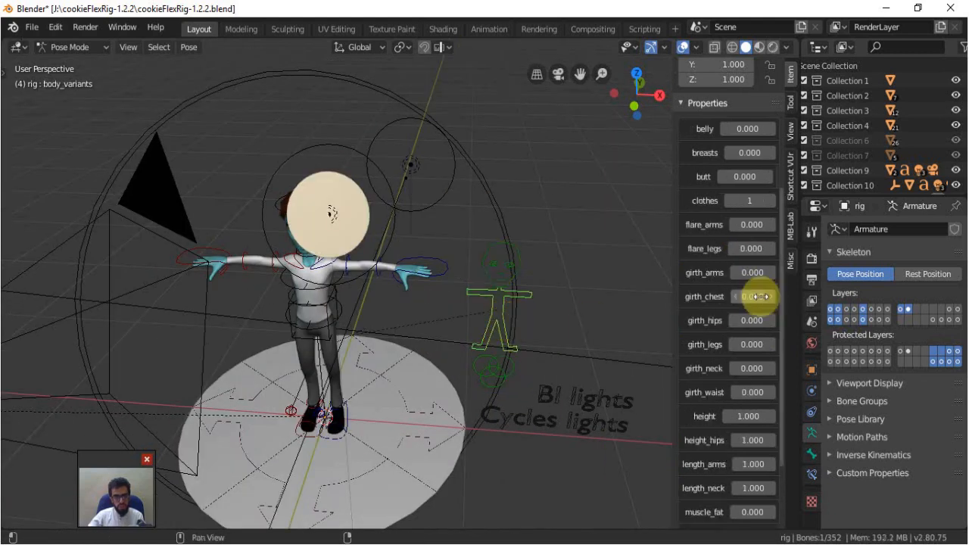
scroll(423, 309, down, 1)
middle_drag(423, 310, 523, 301)
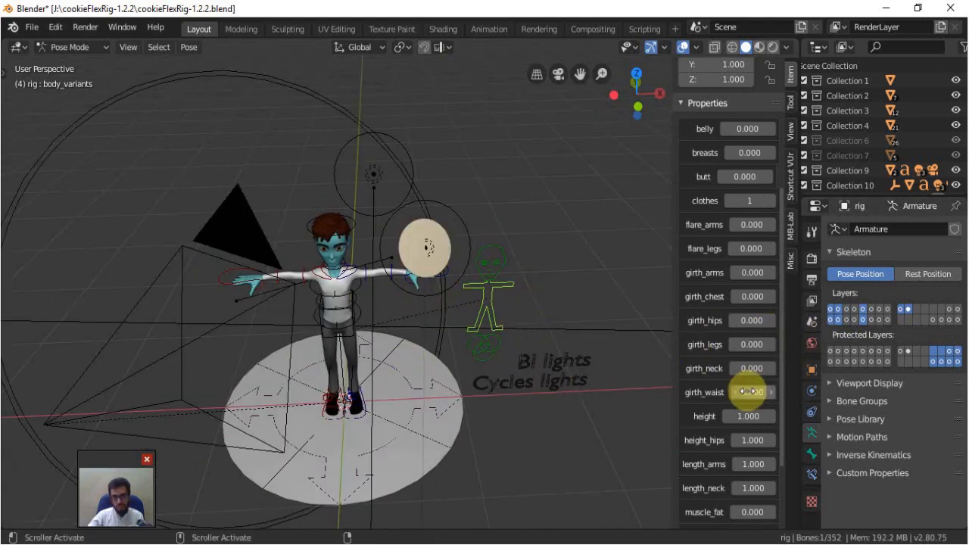
Step: Try a greater body height and a girth_arms of -1.000, reverting each change
drag(746, 417, 837, 417)
key(ctrl+z)
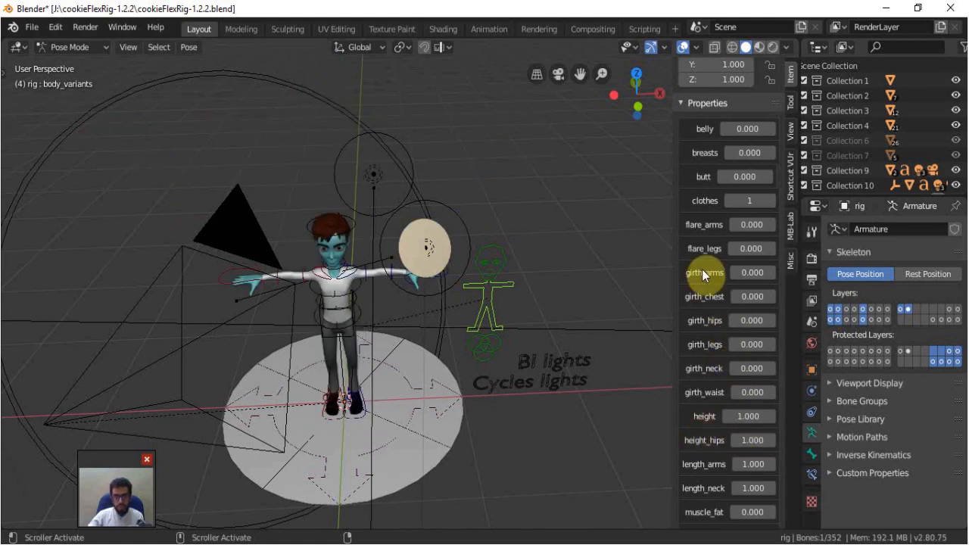
drag(749, 272, 711, 272)
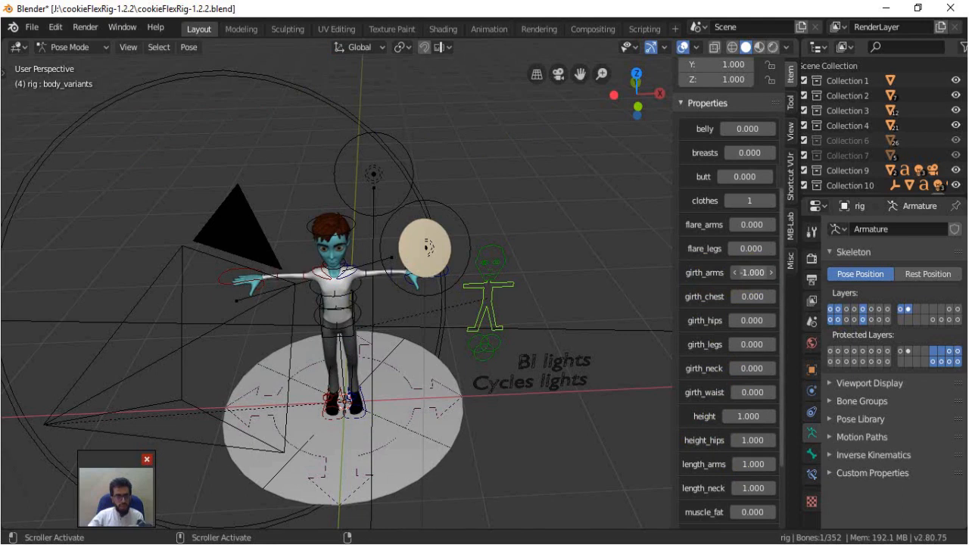
right_click(750, 272)
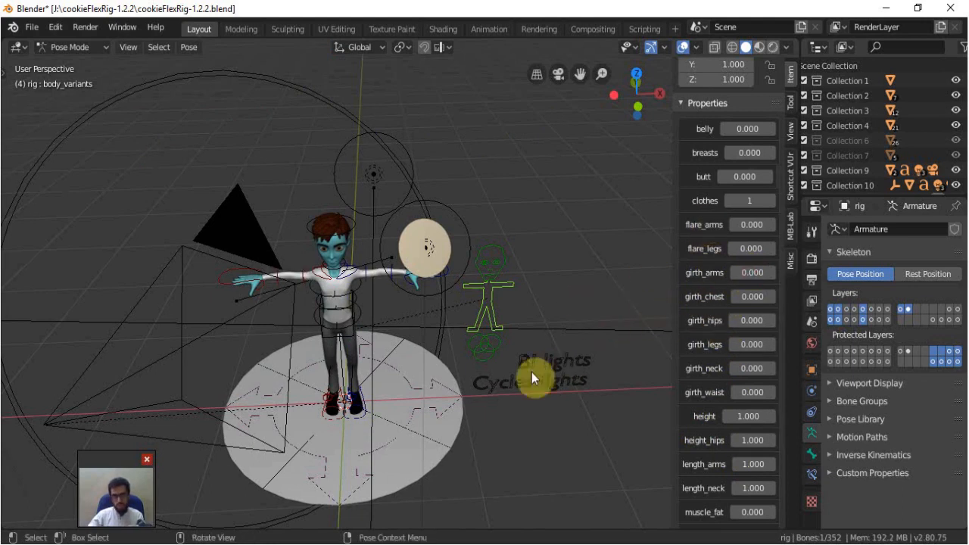
Step: Select the three-circle colour control bone and examine its clothes, eyes, hair, shoes and skin properties
click(482, 349)
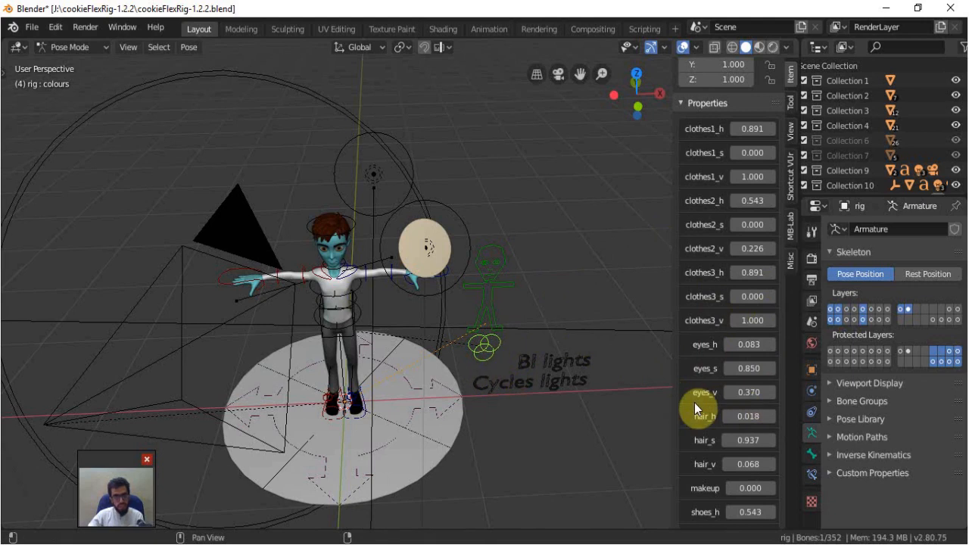
scroll(694, 406, down, 3)
scroll(696, 406, down, 3)
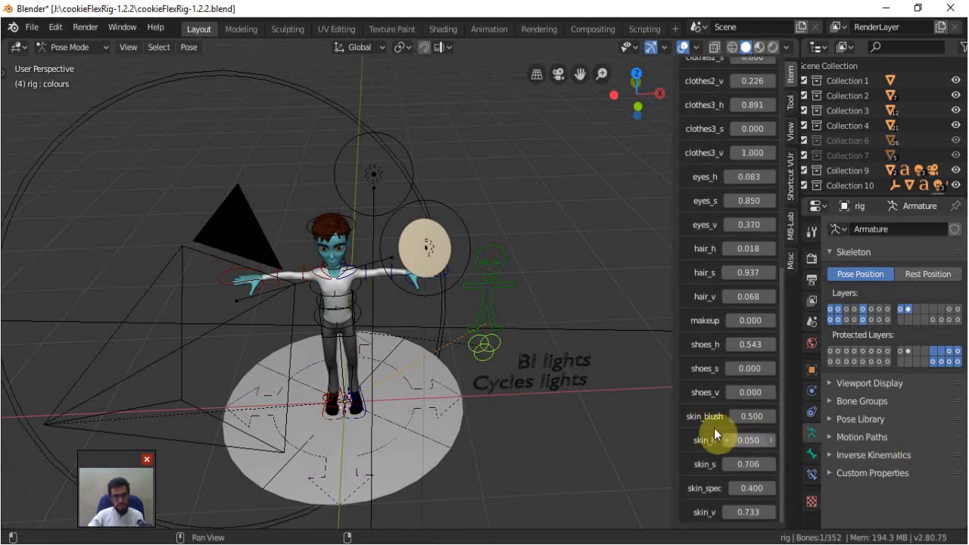
scroll(738, 271, up, 10)
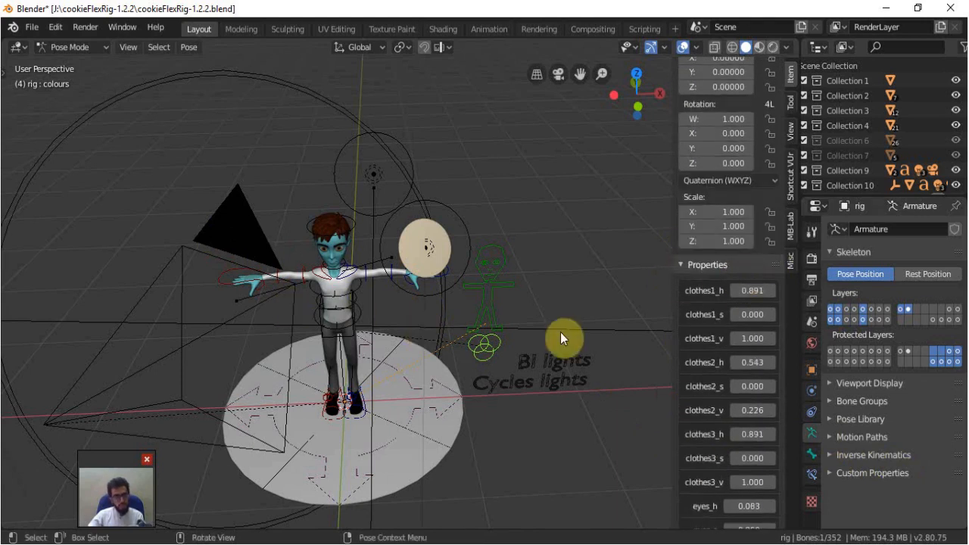
Step: In front view, display the Rig Main Properties and select the face control bone
key(KP_1)
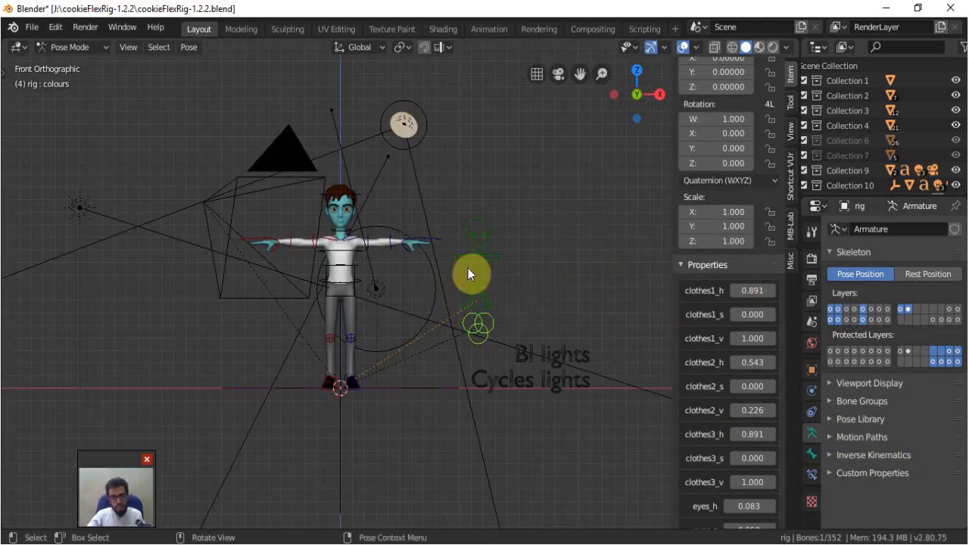
click(790, 263)
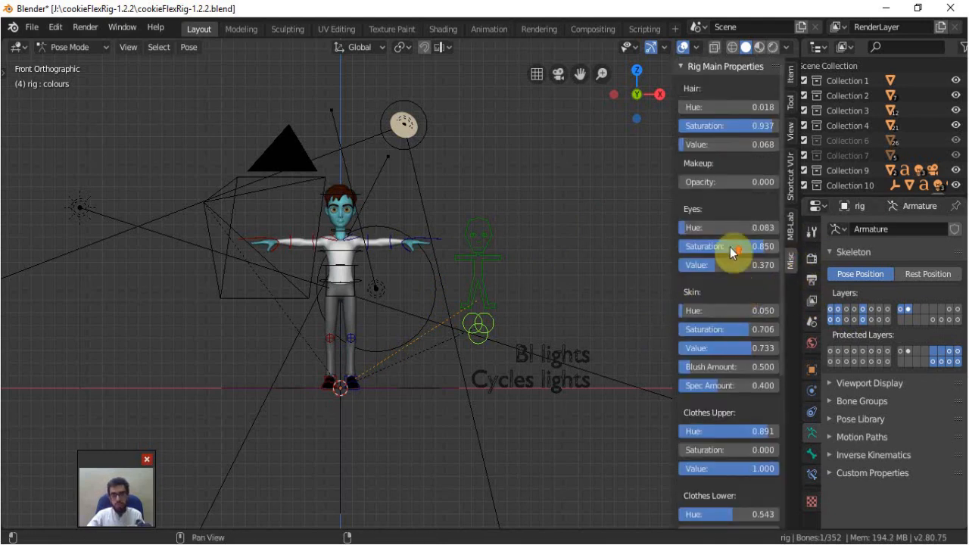
click(486, 223)
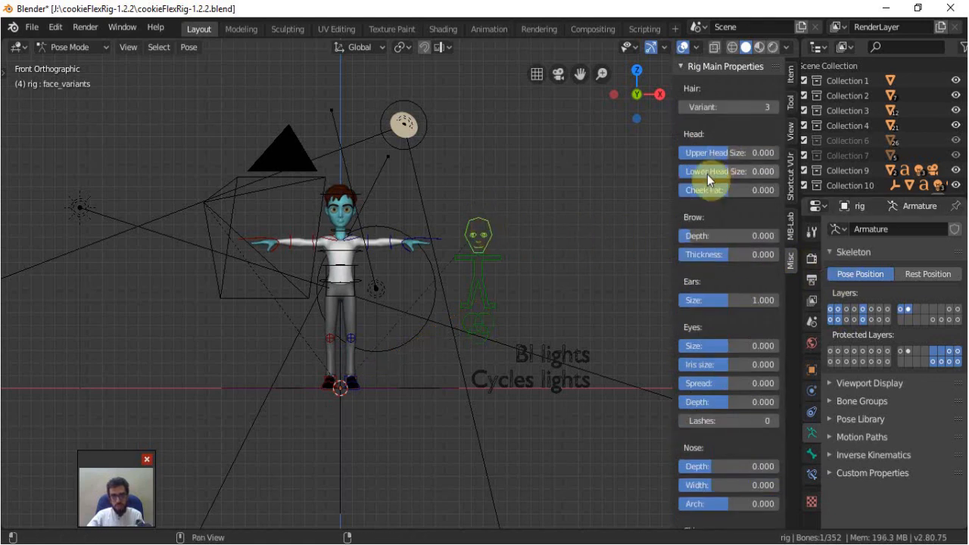
Step: Try an Upper Head Size of 1.000, higher Lower Head Size and Cheek Fat, and an ear size of 0.514, reverting each
drag(723, 152, 775, 152)
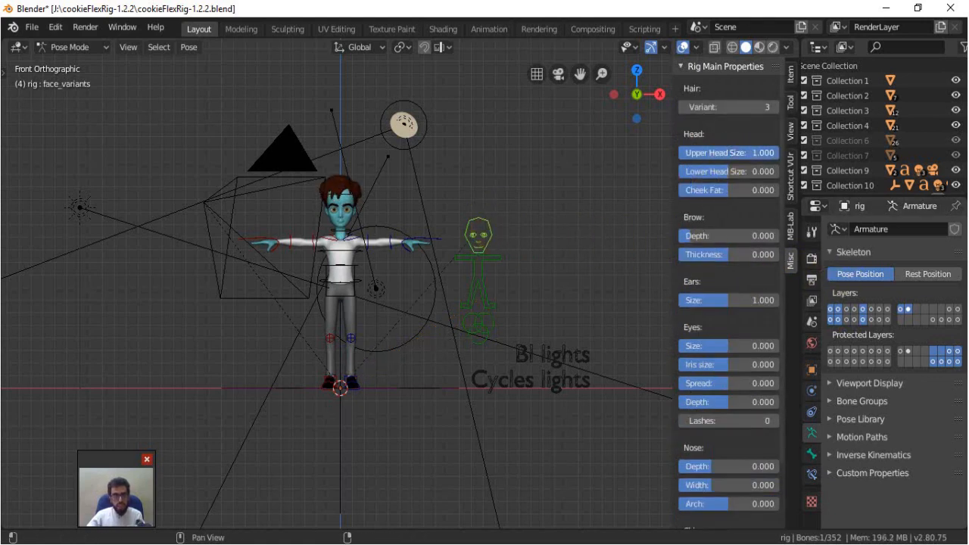
right_click(777, 154)
drag(725, 172, 779, 174)
right_click(779, 173)
drag(725, 190, 775, 190)
right_click(778, 190)
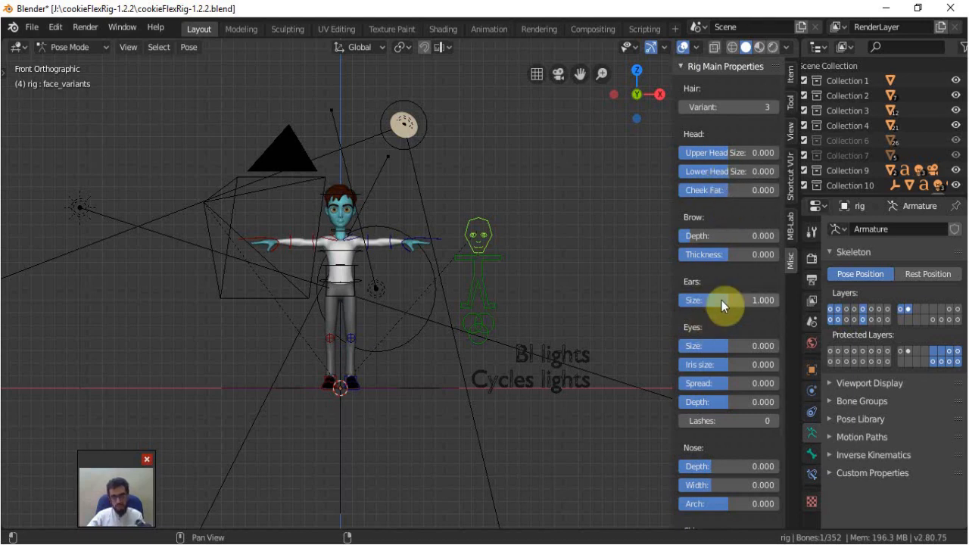
drag(713, 304, 681, 304)
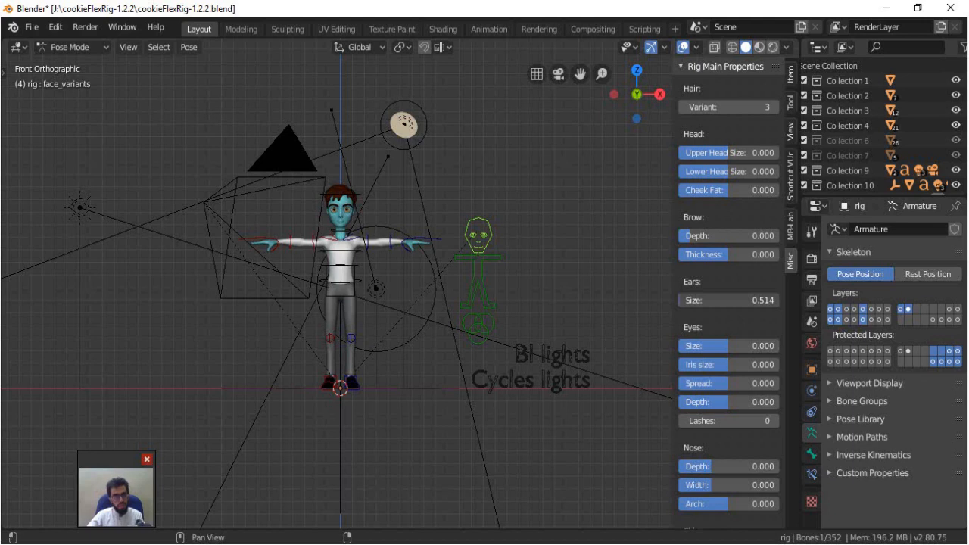
key(ctrl+z)
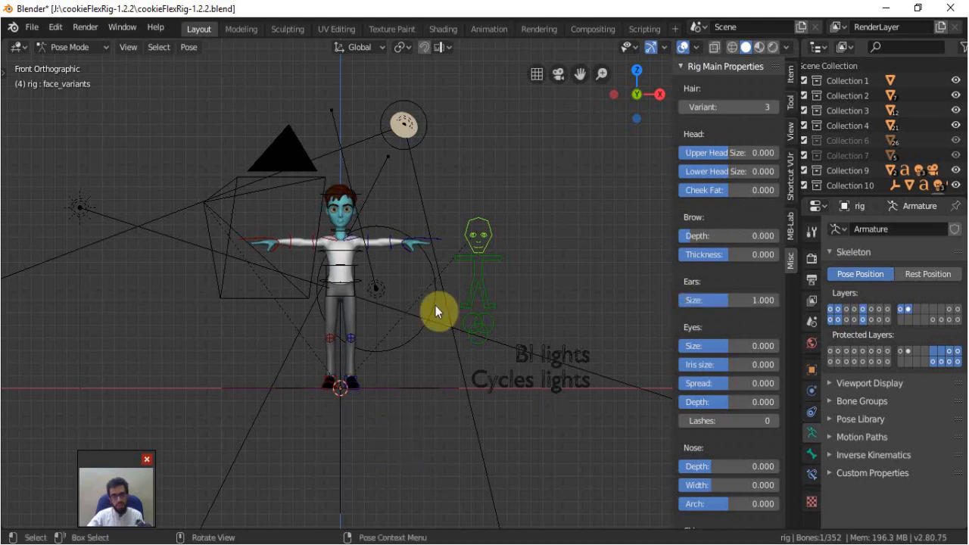
Step: Select the body control bone and review its body proportion sliders in Rig Main Properties
key(ctrl+z)
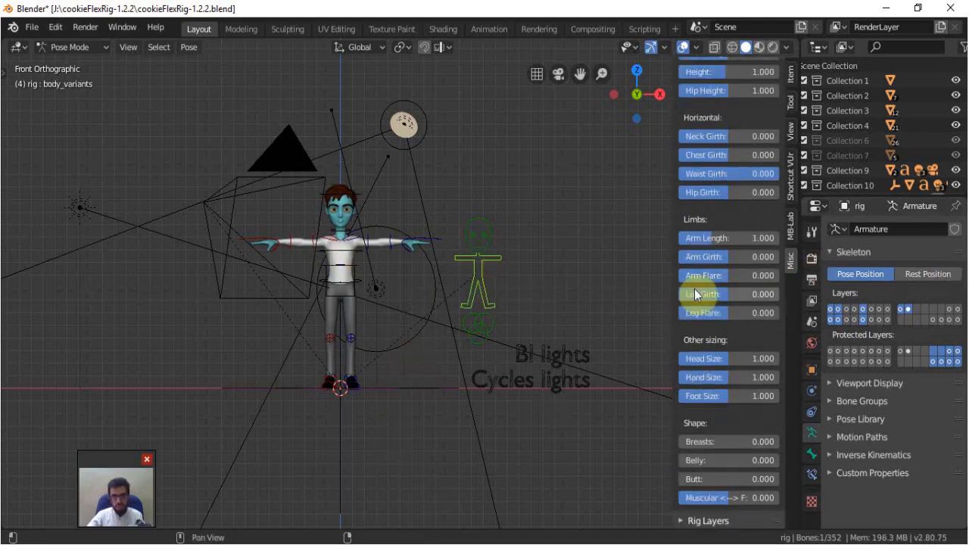
scroll(698, 272, up, 4)
scroll(711, 294, down, 4)
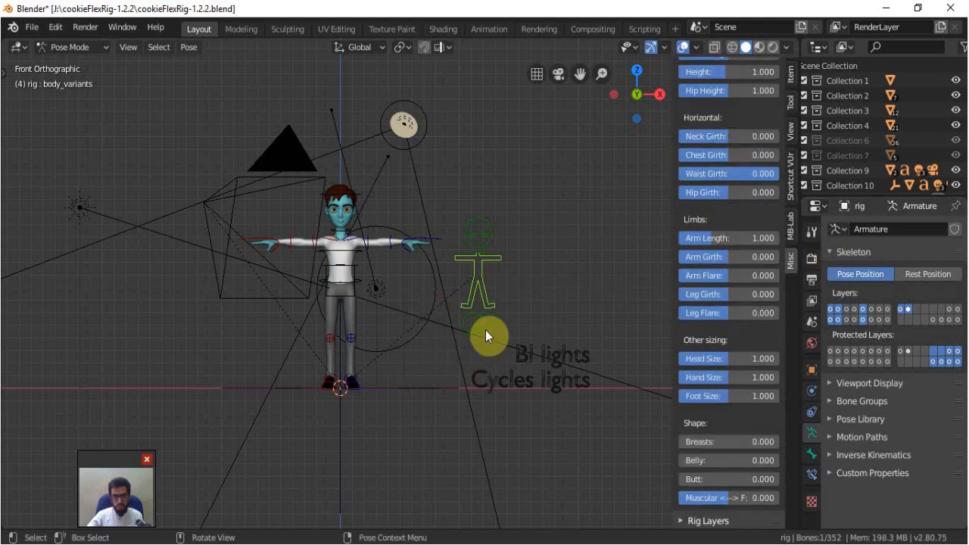
Step: Select the colour control bone and review its hair, eyes, skin, clothes and shoes sliders in Rig Main Properties
click(485, 330)
scroll(720, 378, down, 4)
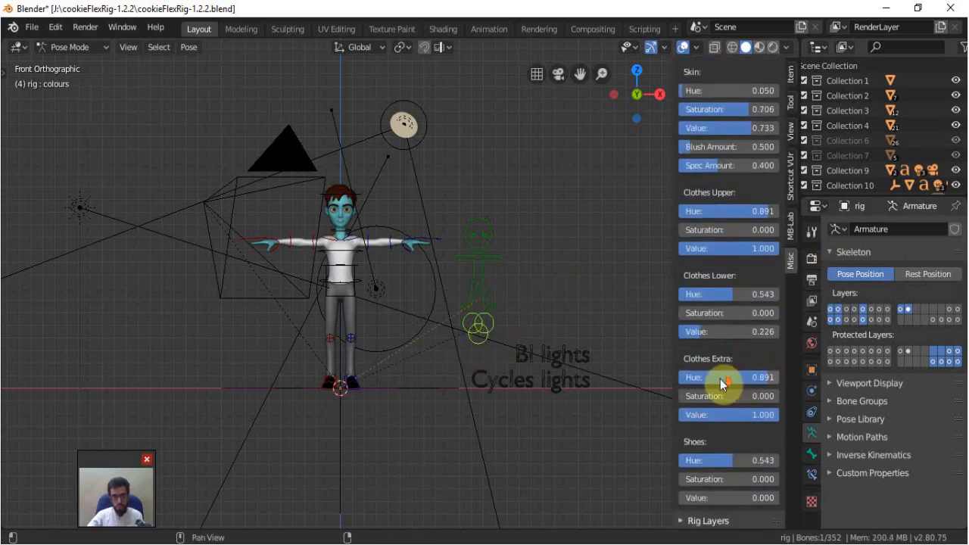
scroll(720, 379, up, 7)
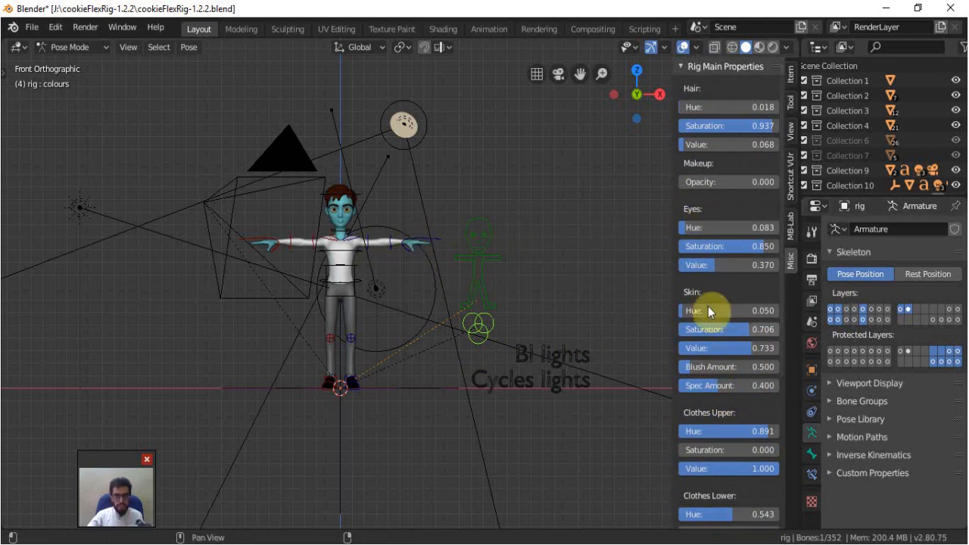
Step: Reselect the body control bone to display its clothing and sizing options
click(484, 304)
scroll(483, 305, up, 1)
shift+middle_drag(437, 335, 483, 305)
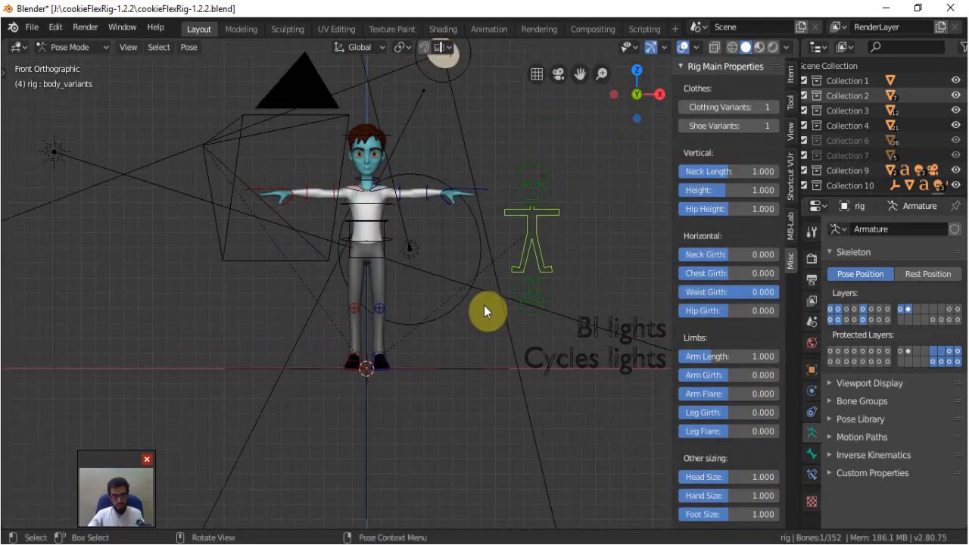
Step: Expand the armature's Pose Library and apply the Bob character pose from Lib_Characters to the rig
key(n)
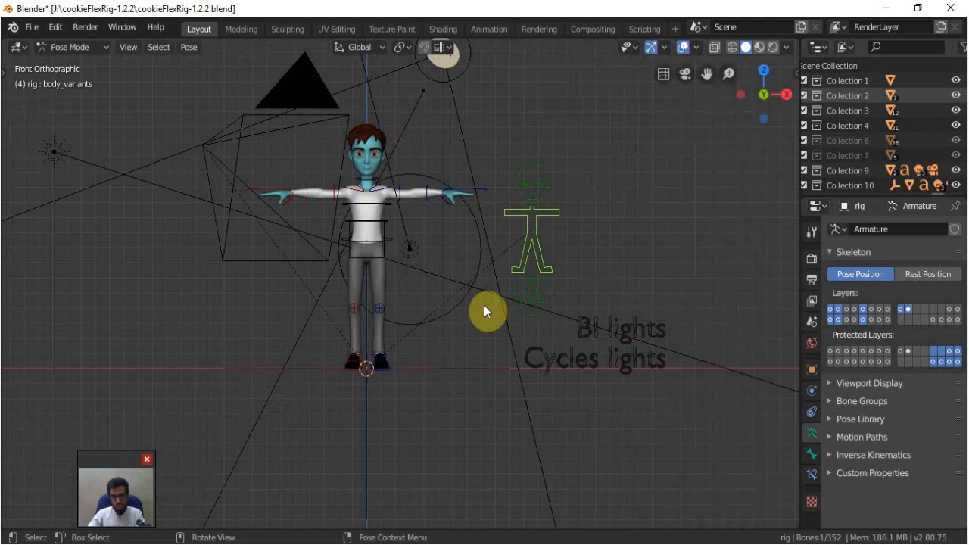
shift+middle_drag(648, 282, 658, 308)
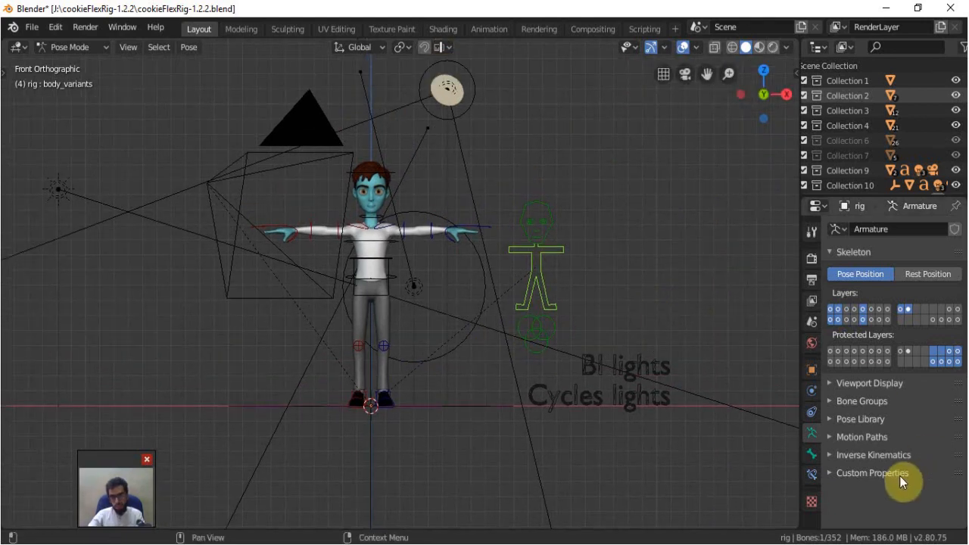
click(829, 420)
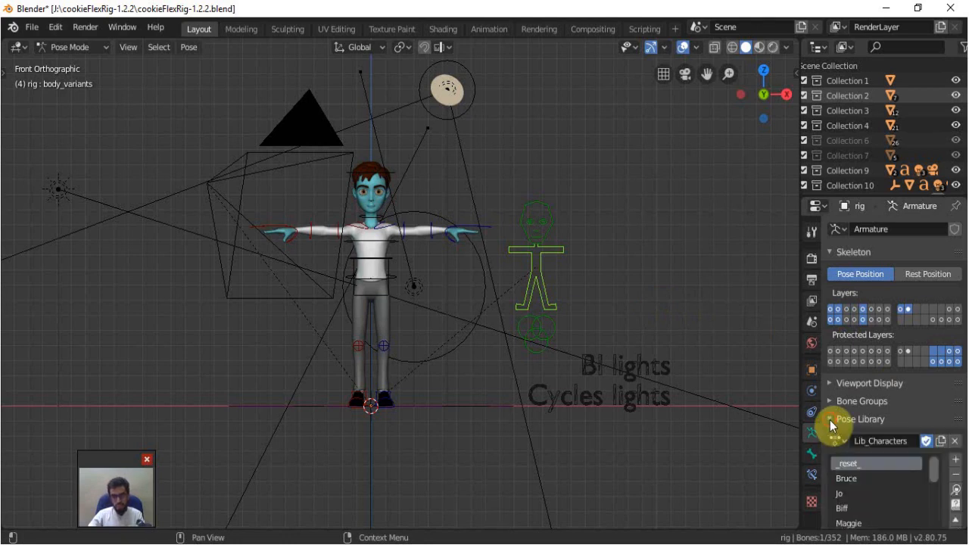
scroll(875, 480, down, 4)
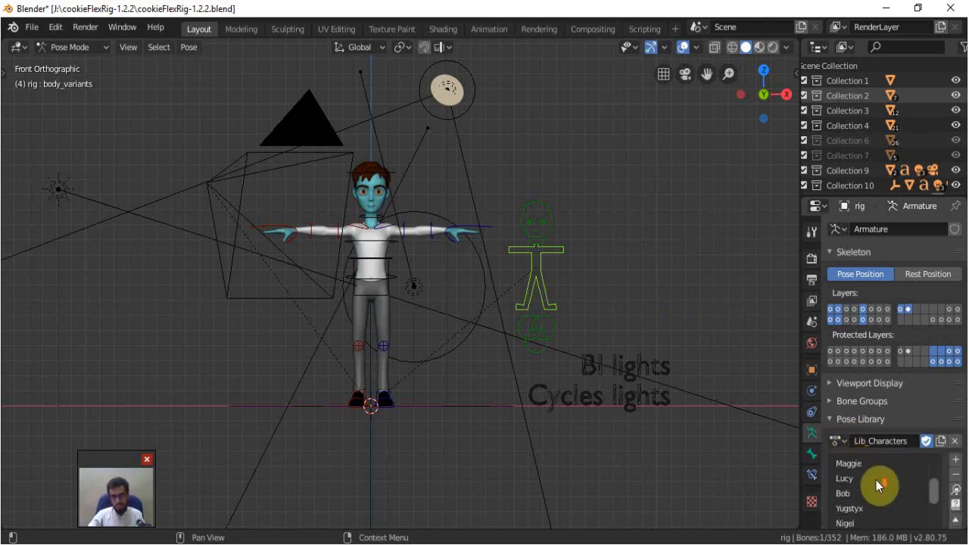
double_click(844, 493)
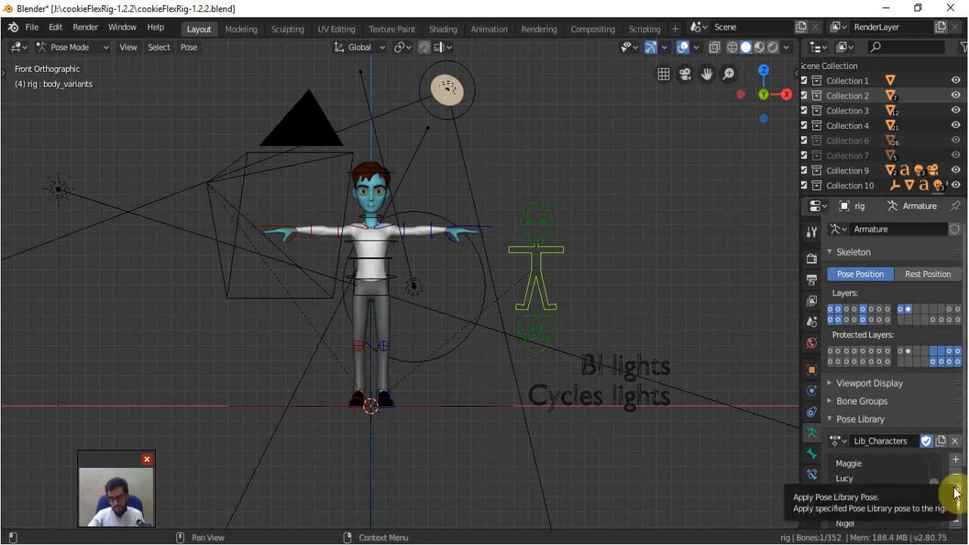
scroll(955, 495, down, 3)
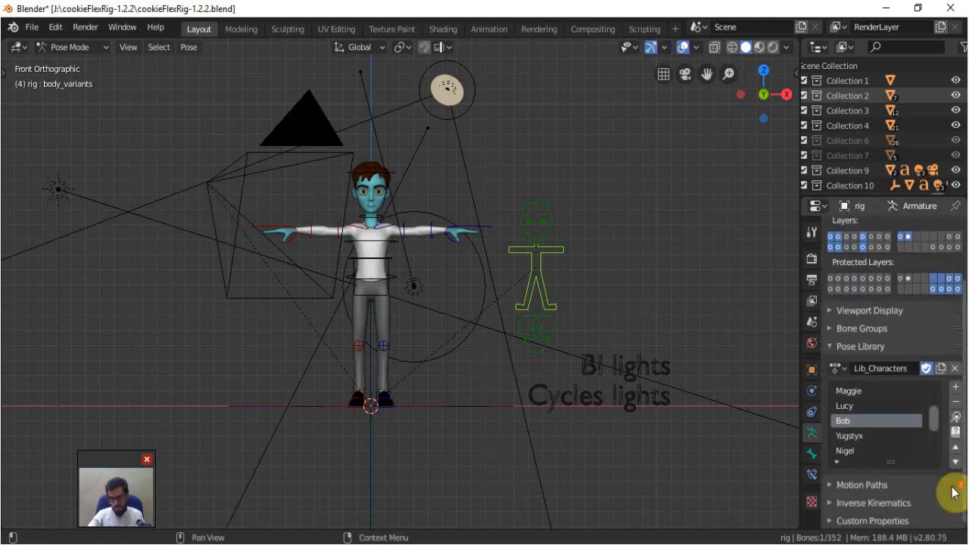
click(956, 421)
middle_drag(475, 306, 401, 329)
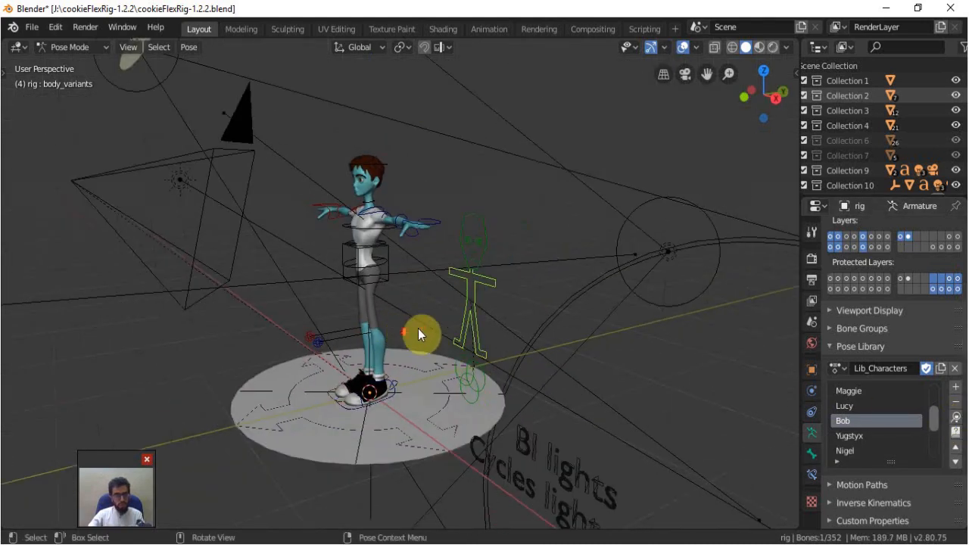
Step: Apply the Nigel character pose from the pose library to the rig and view it from the front
click(844, 436)
click(848, 451)
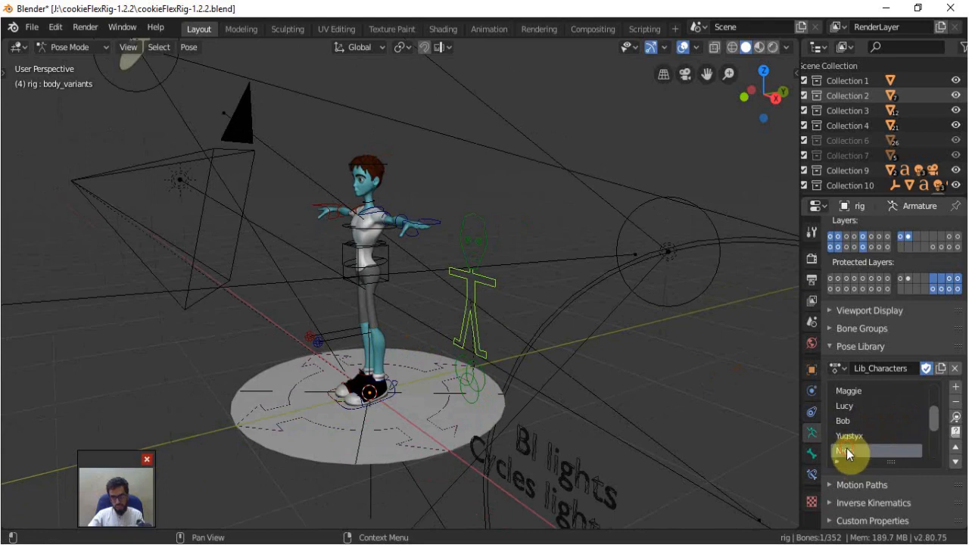
click(955, 418)
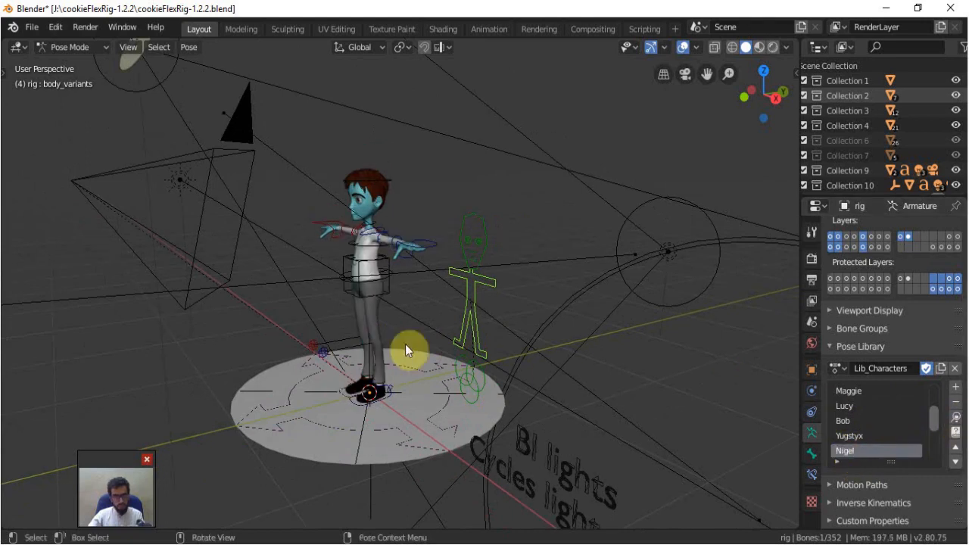
middle_drag(365, 339, 461, 347)
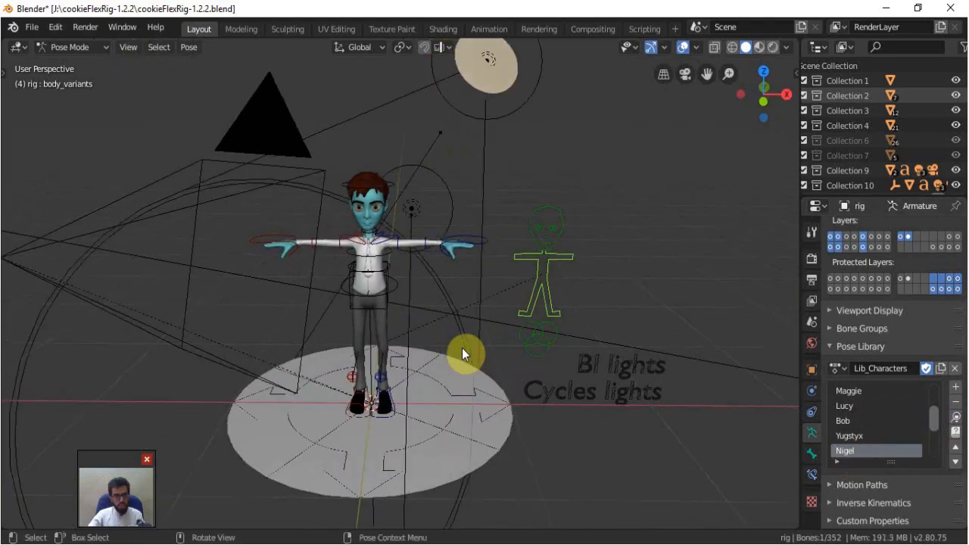
Step: Switch the viewport to Rendered shading and inspect the character from the side and close up
key(KP_1)
key(z)
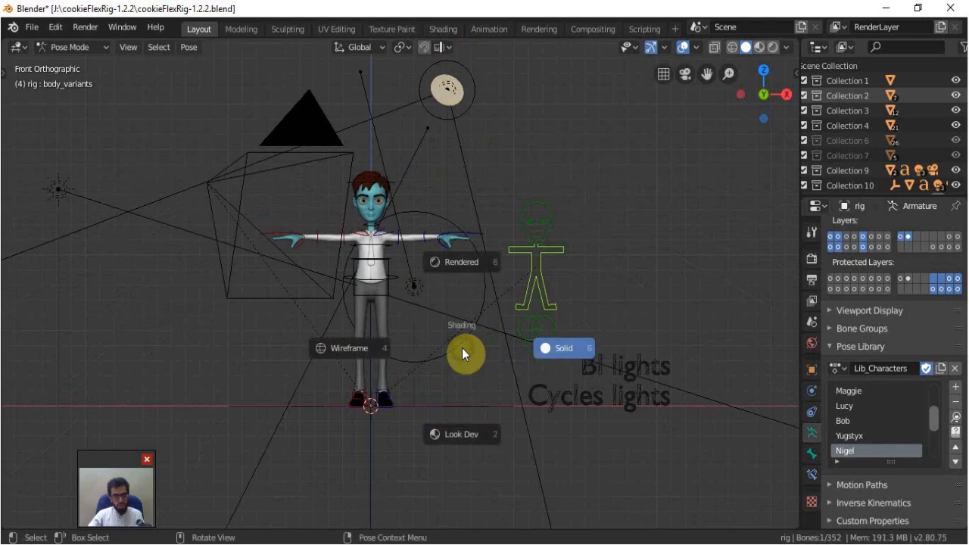
click(476, 263)
middle_drag(475, 335, 390, 351)
scroll(402, 352, up, 4)
Step: Apply the Marvin character pose from the pose library to the rig and show it in front view
scroll(903, 421, down, 4)
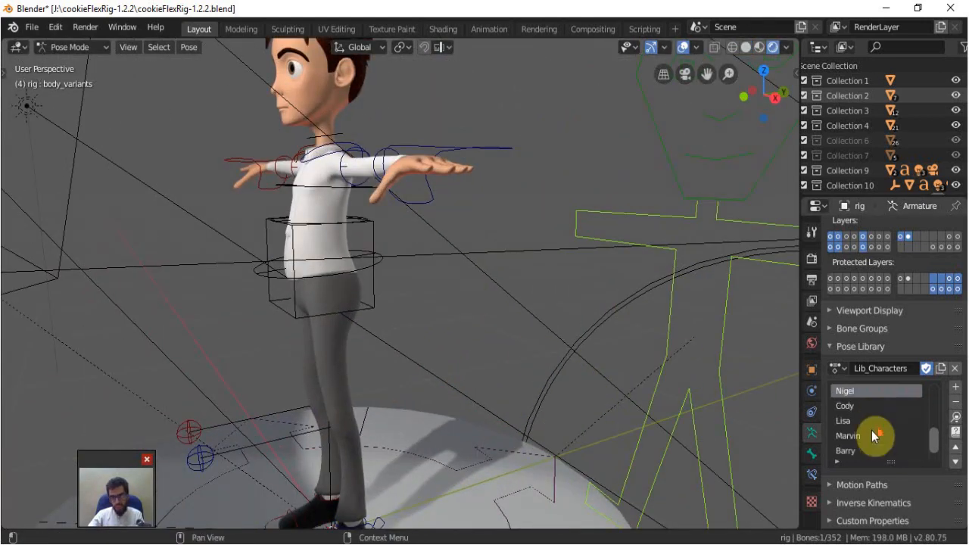
click(849, 439)
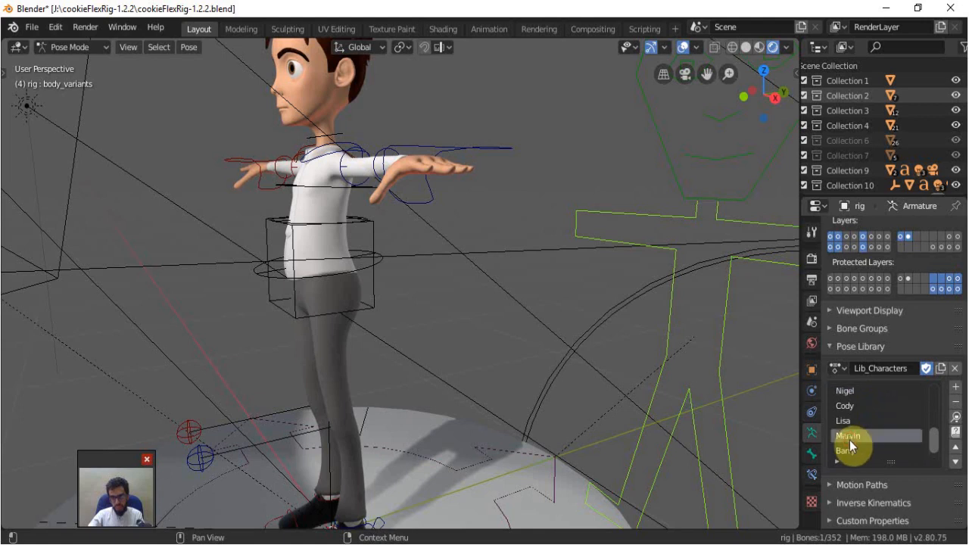
click(954, 418)
alt+middle_drag(363, 405, 533, 288)
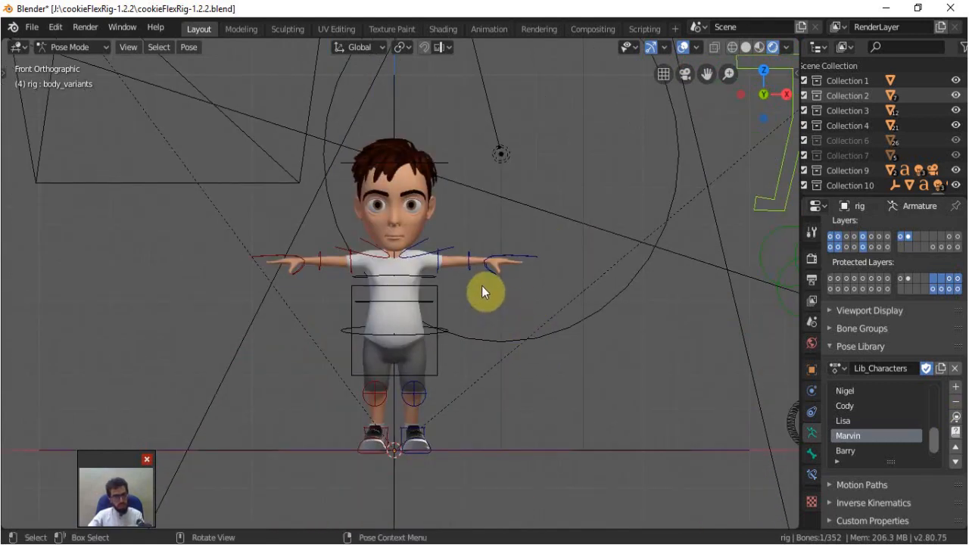
Step: Review the body control bone's Rig Main Properties, transform values and item properties in the sidebar, then hide the sidebar
click(796, 78)
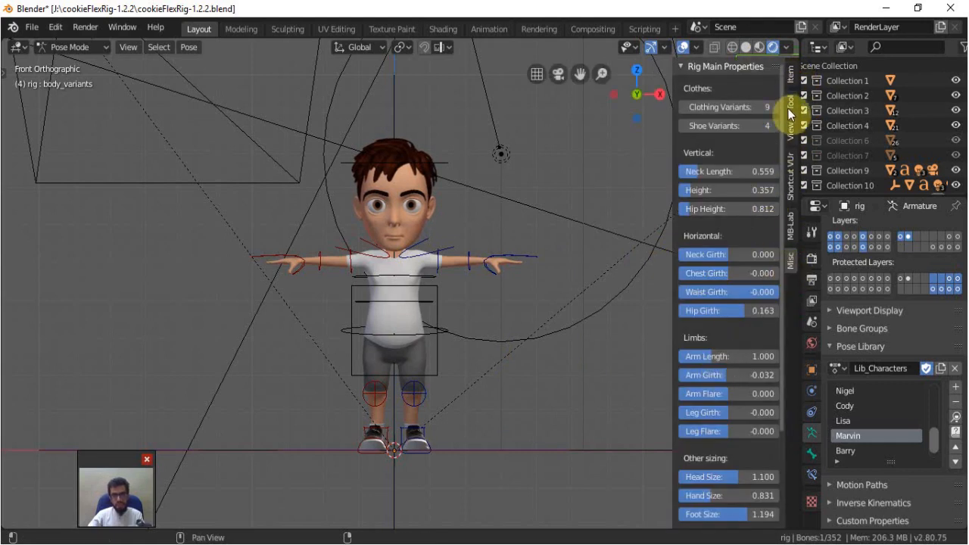
click(790, 77)
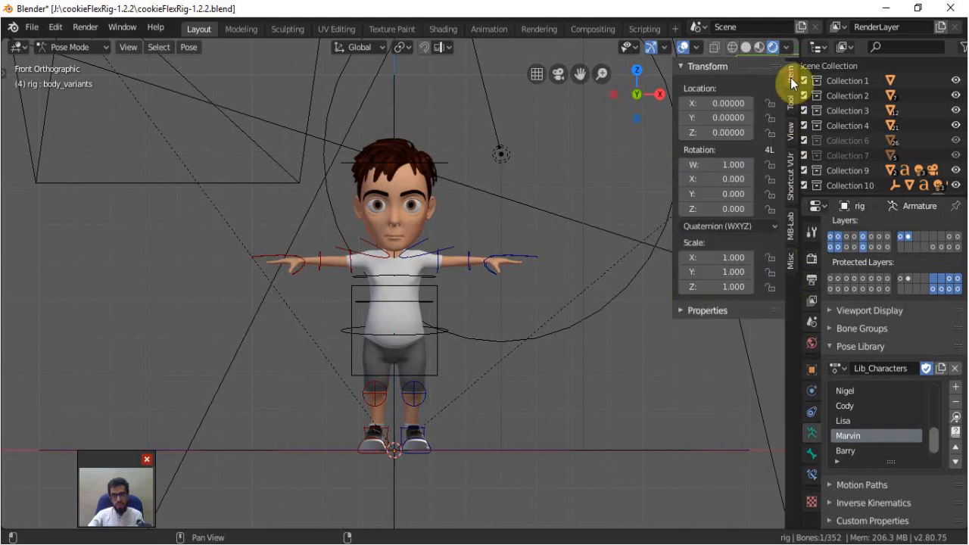
click(685, 311)
key(n)
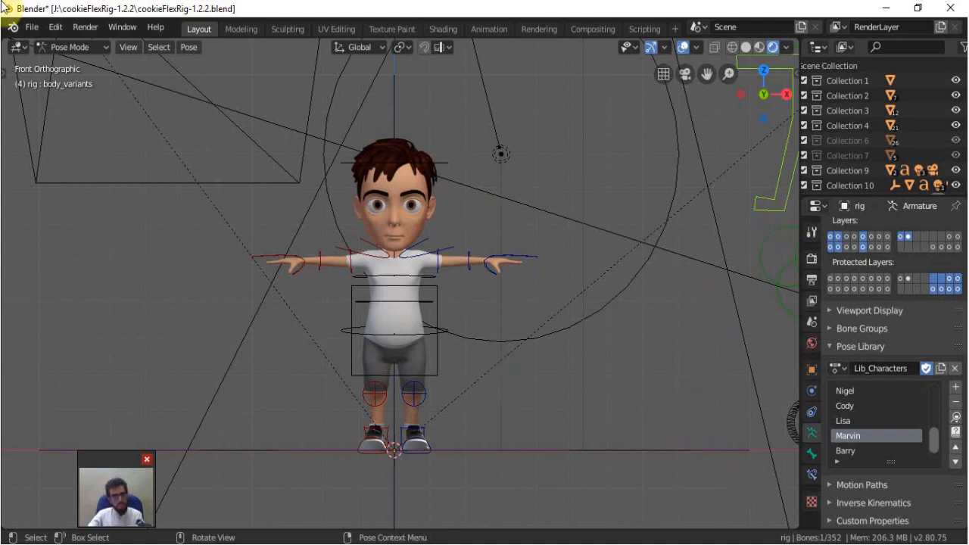
Step: Save a copy of the rig file into the characters folder under the character's first name as a .blend file
click(34, 30)
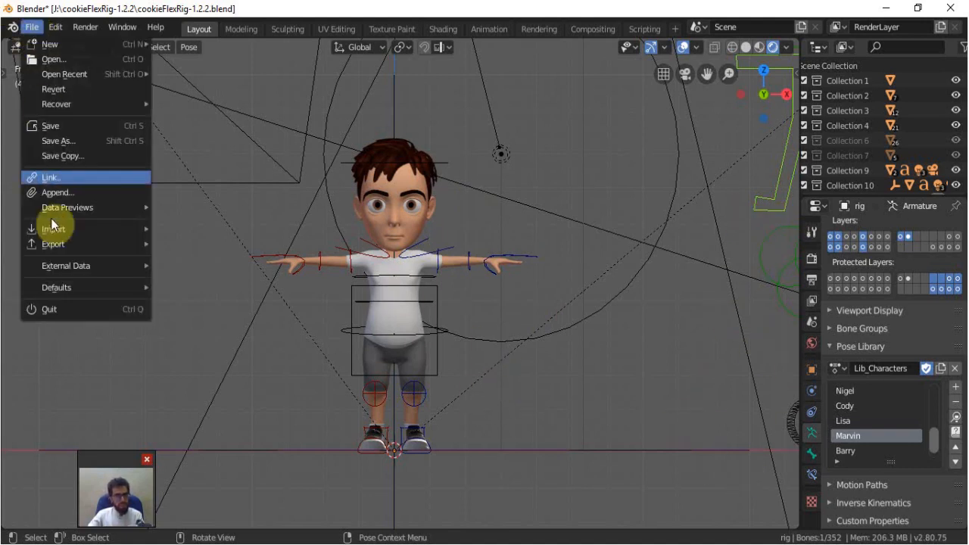
click(75, 141)
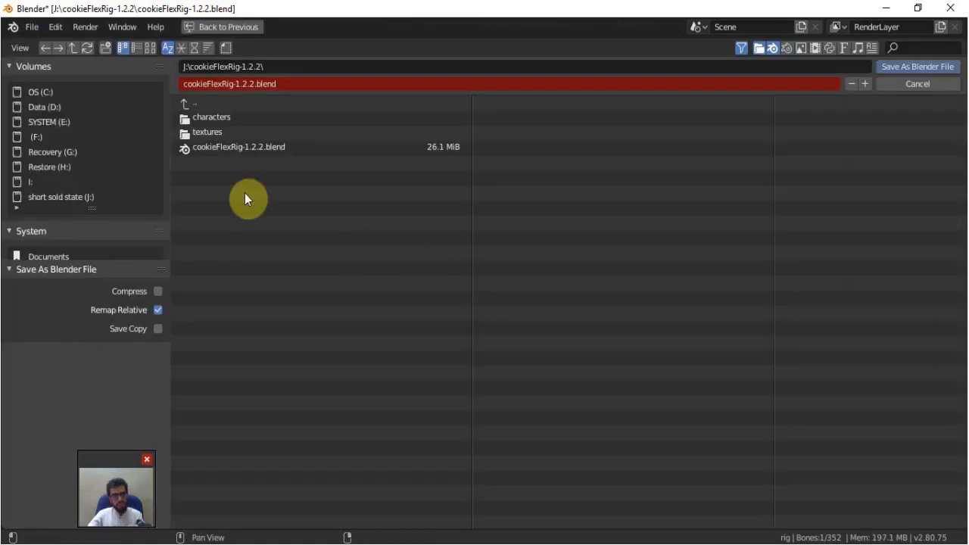
click(227, 118)
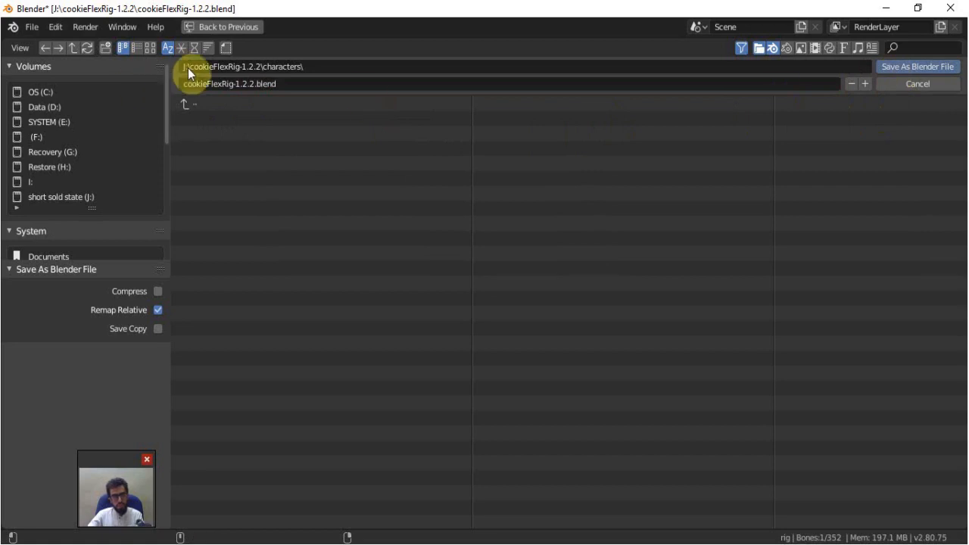
click(228, 83)
drag(252, 83, 150, 80)
key(BackSpace)
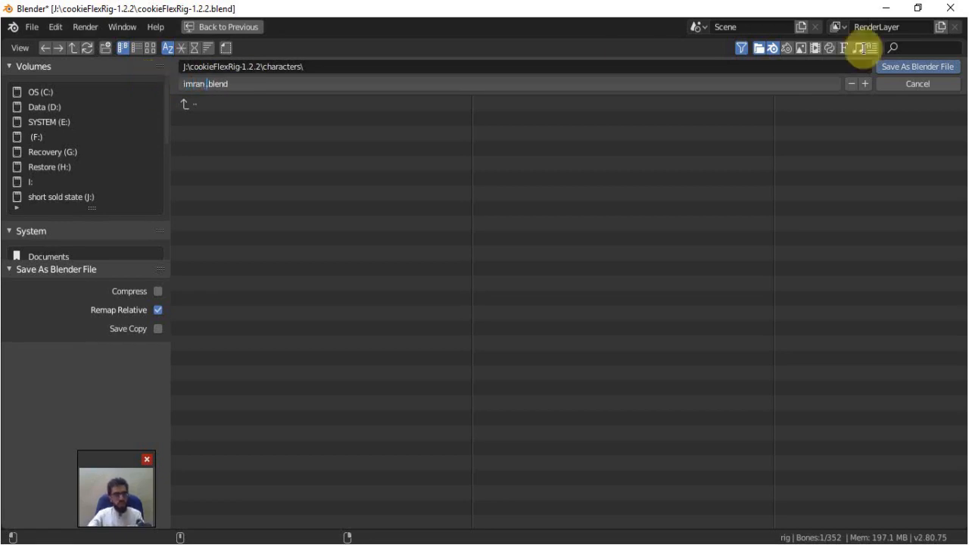
click(915, 65)
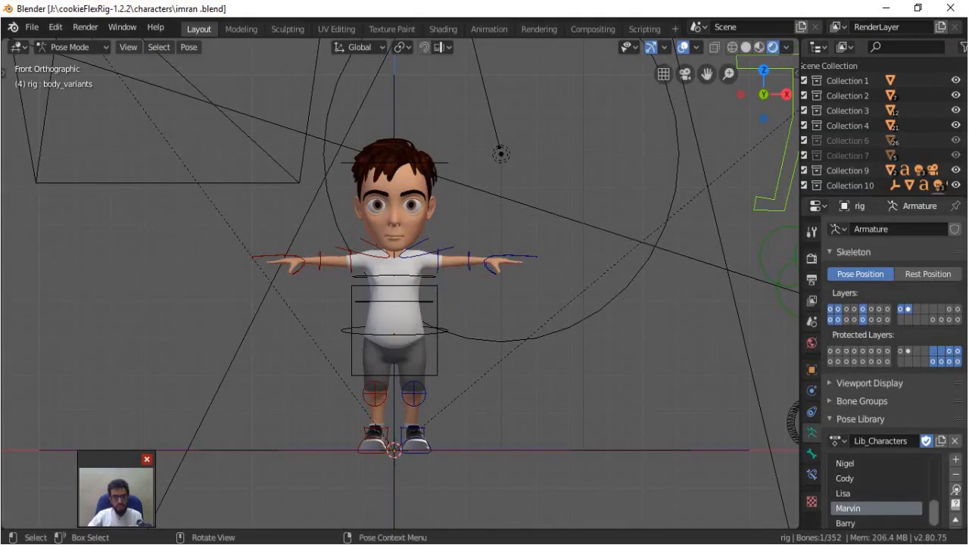
Step: Switch to the Blender window with the default scene and move the cube to about Y 3.97 m, Z 1.01 m
mouse_move(406, 500)
click(446, 508)
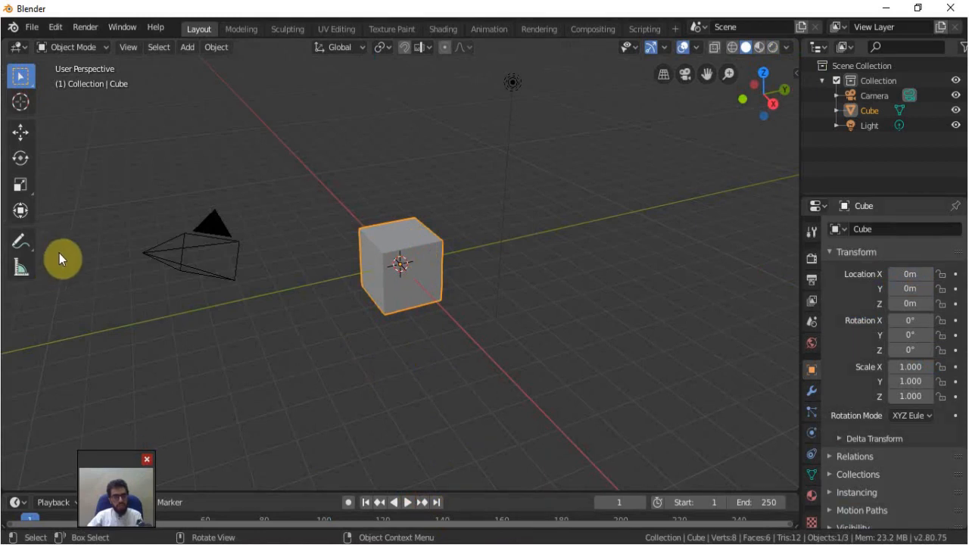
click(20, 132)
drag(445, 259, 507, 144)
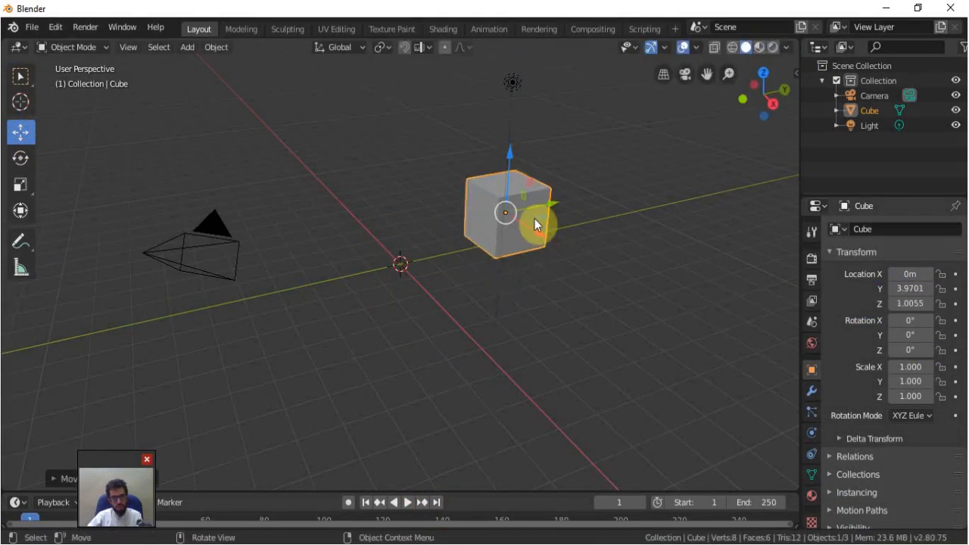
Step: Duplicate the cube and move the copy along the X axis to about X -8.07 m
key(shift+d)
right_click(458, 200)
drag(533, 235, 428, 186)
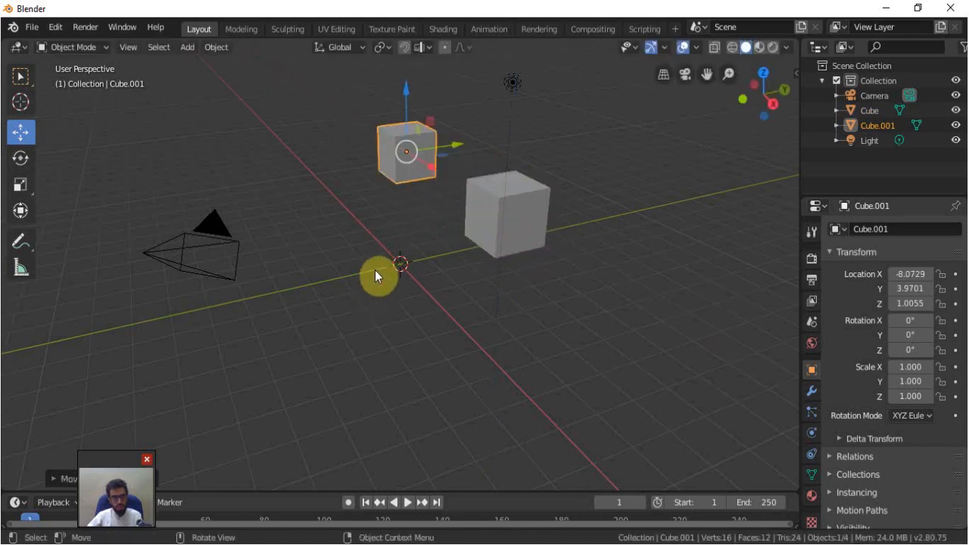
Step: Add a plane at the scene origin and scale it up to about 11.187 as a floor
key(shift+a)
mouse_move(381, 250)
click(442, 254)
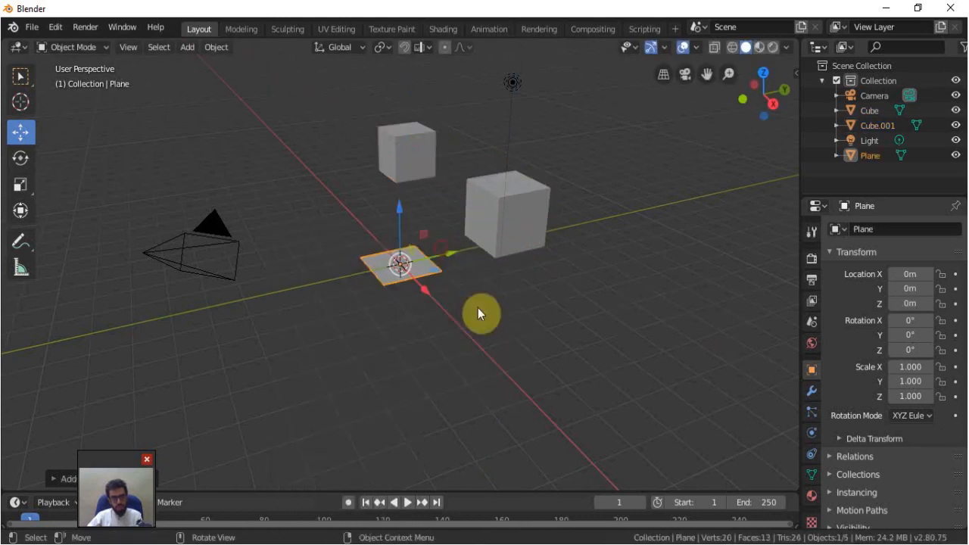
key(s)
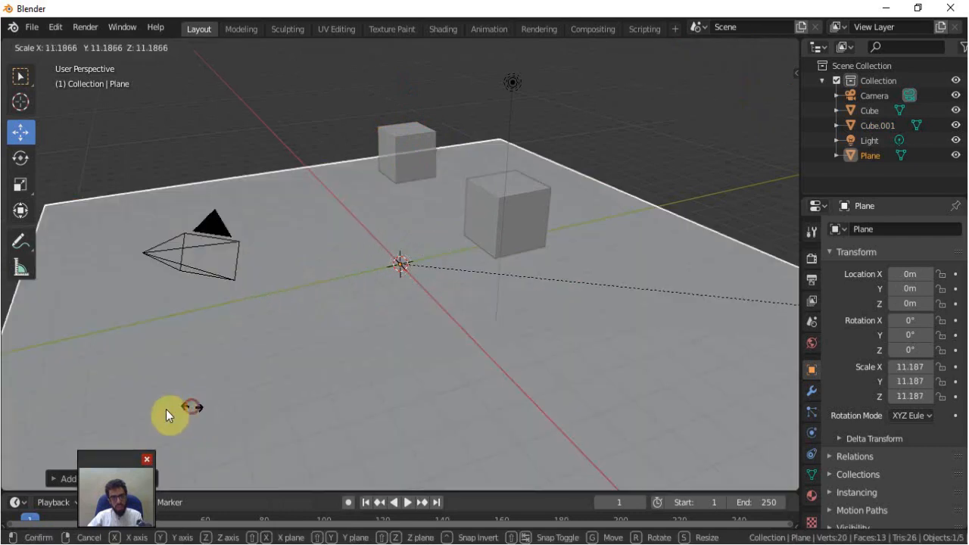
click(185, 405)
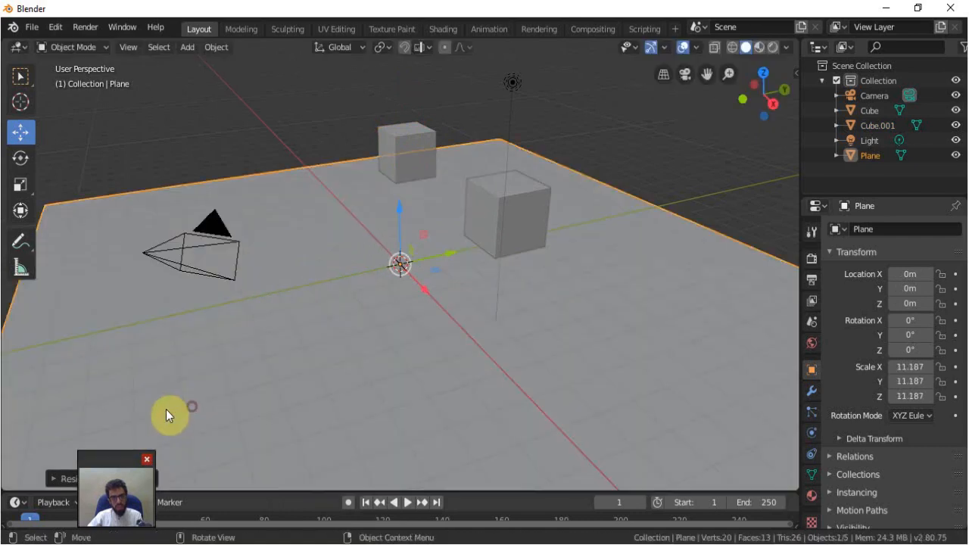
Step: Duplicate both cubes and move the copies along the X axis by about 4.3 m to form a row of four
scroll(426, 348, down, 3)
middle_drag(436, 348, 517, 350)
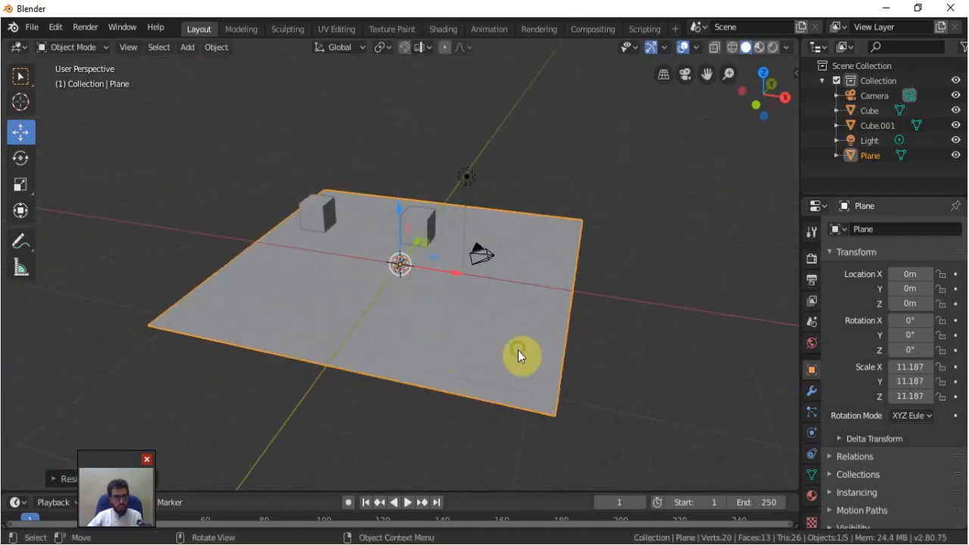
click(422, 224)
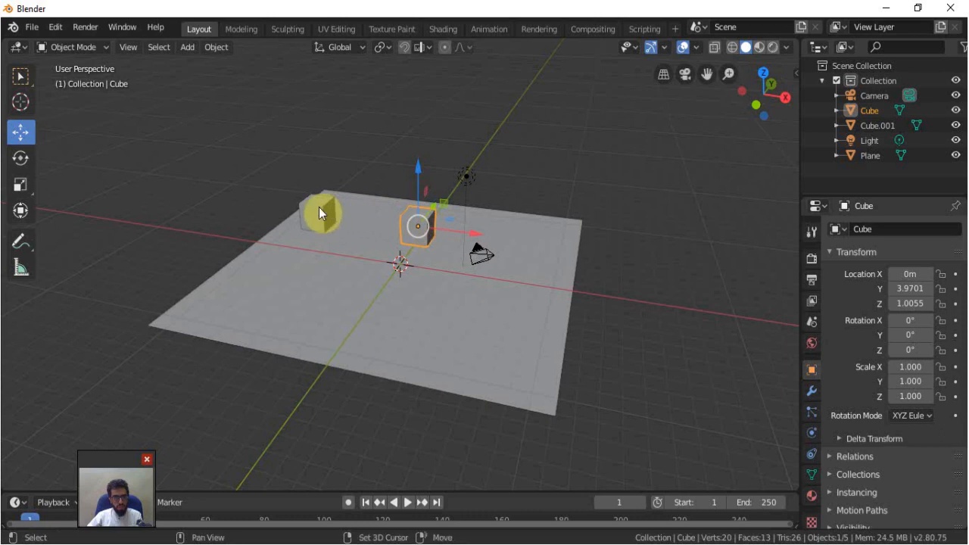
shift+click(318, 208)
key(shift+d)
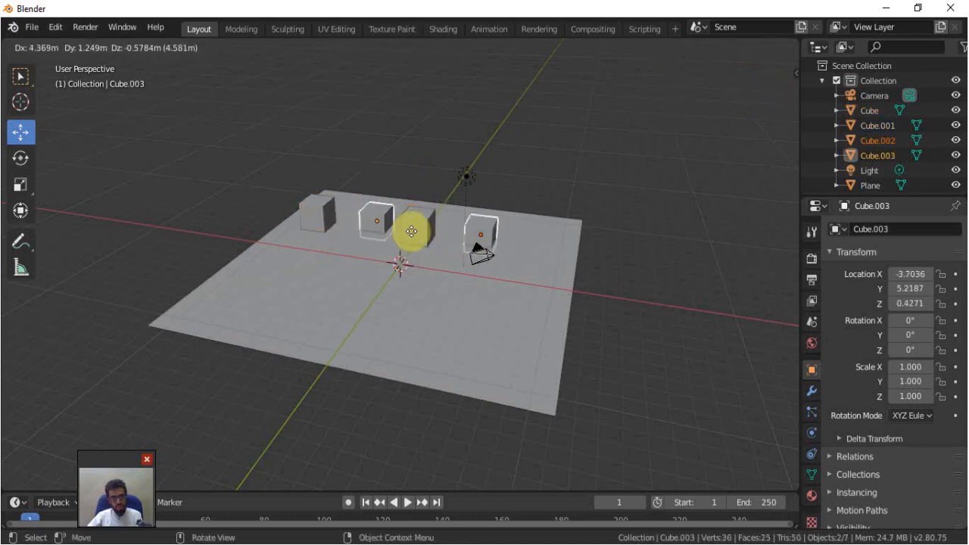
right_click(411, 229)
key(g)
key(x)
click(464, 227)
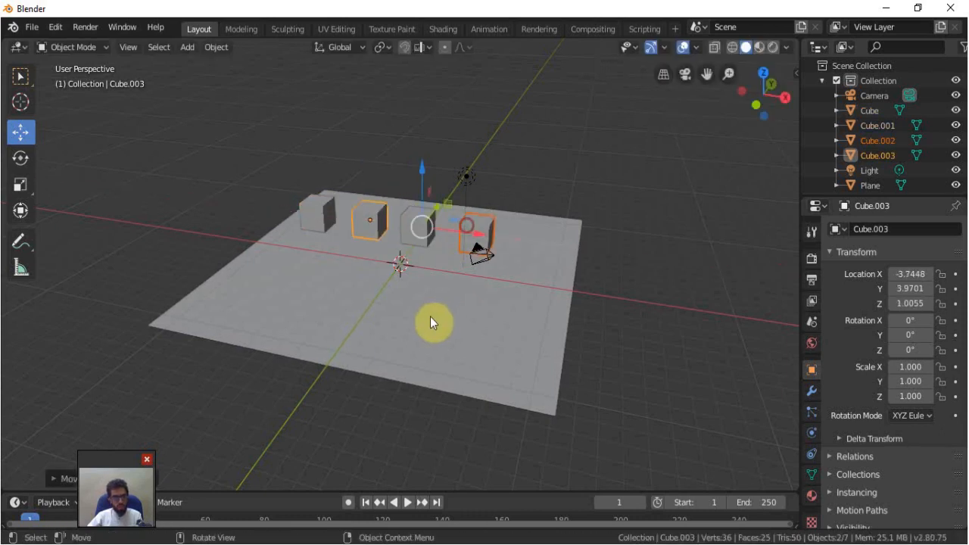
Step: Link the cookieFlexRig collection from imran .blend in the characters folder into the scene
click(226, 233)
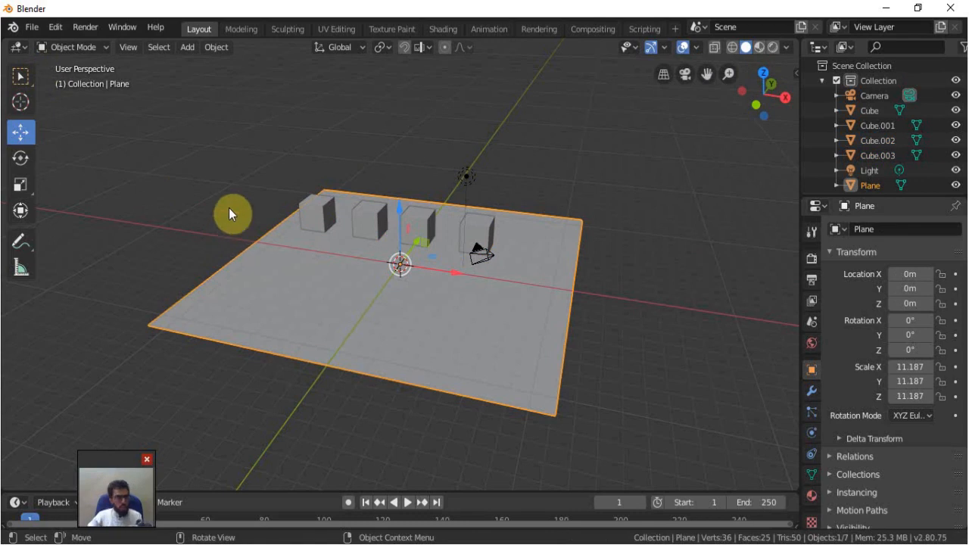
click(31, 27)
click(90, 179)
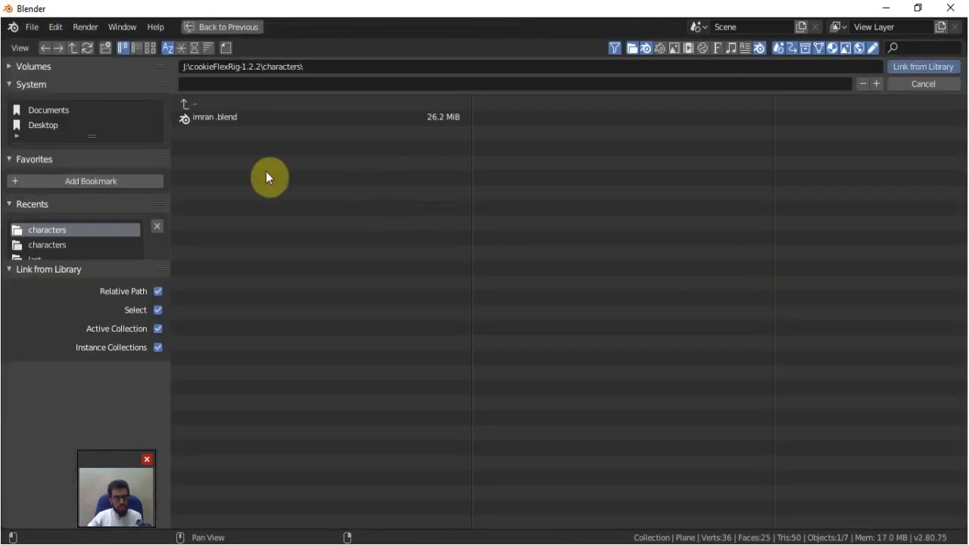
double_click(217, 118)
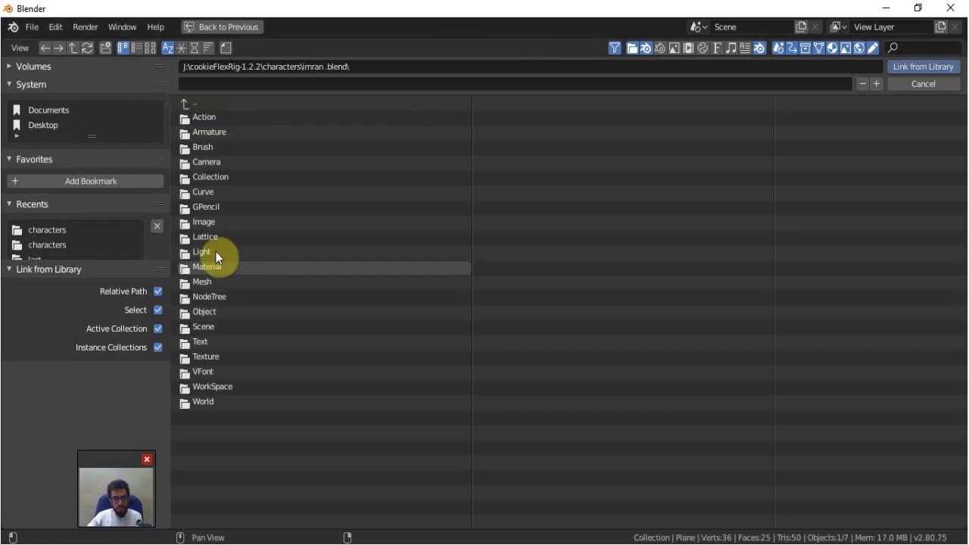
double_click(208, 176)
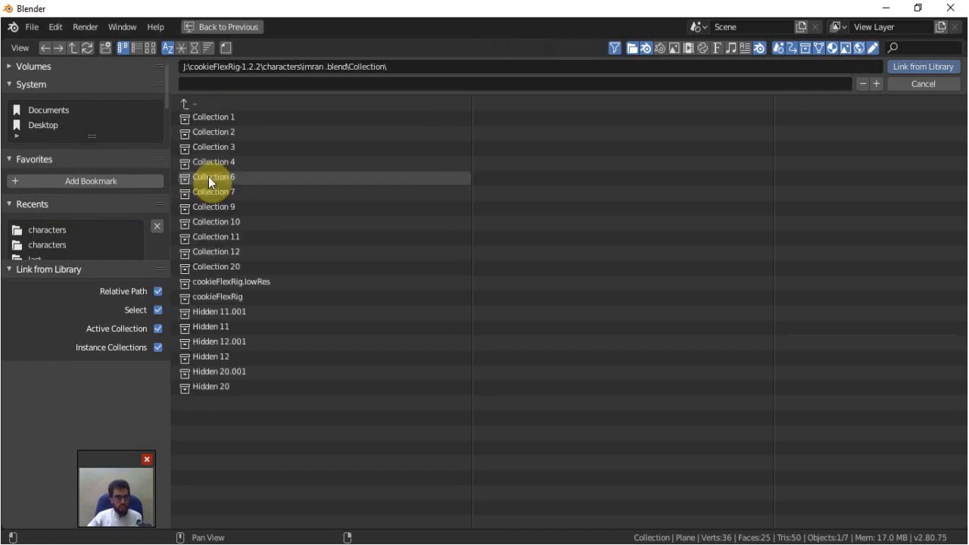
click(241, 299)
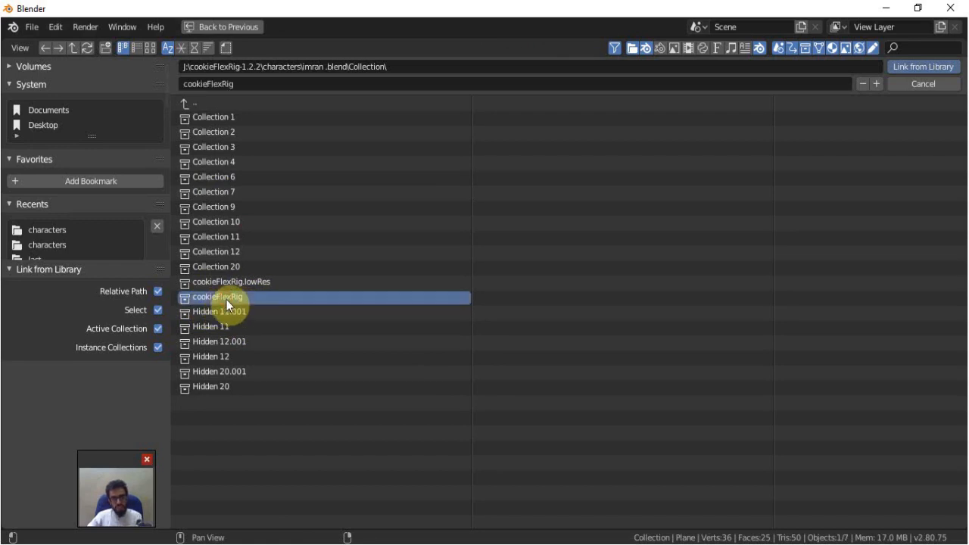
click(921, 66)
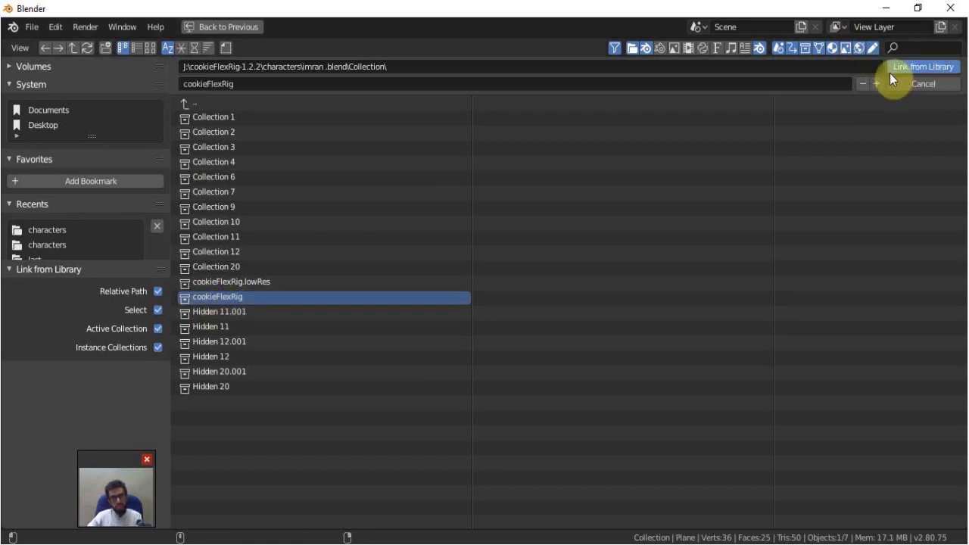
Step: Make a proxy of the linked character's rig object
scroll(365, 266, up, 8)
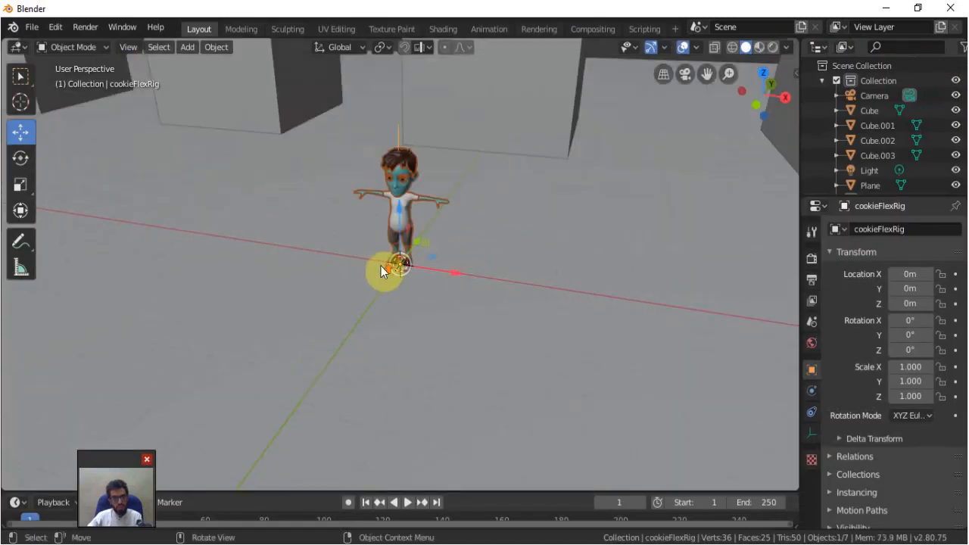
middle_drag(454, 269, 428, 342)
key(KP_1)
shift+middle_drag(513, 275, 536, 349)
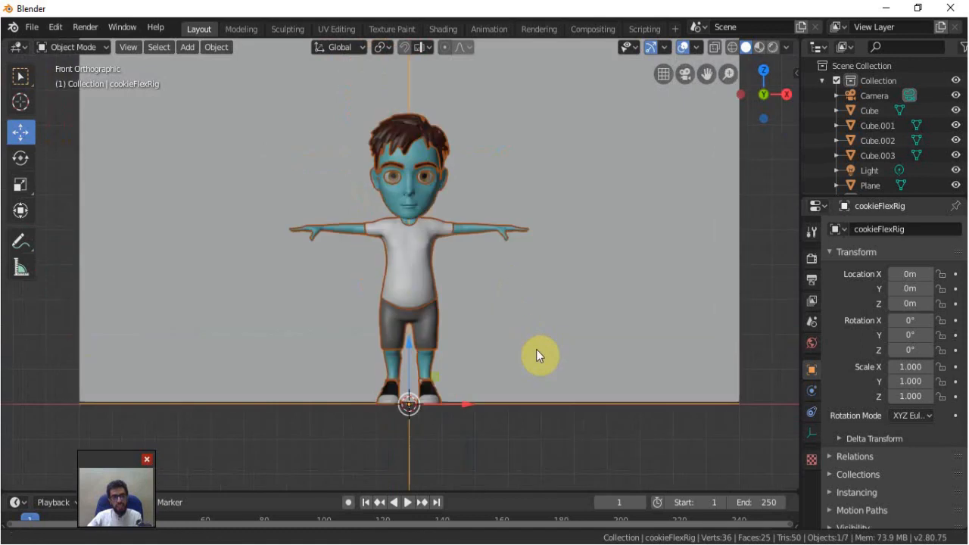
shift+middle_drag(515, 318, 519, 350)
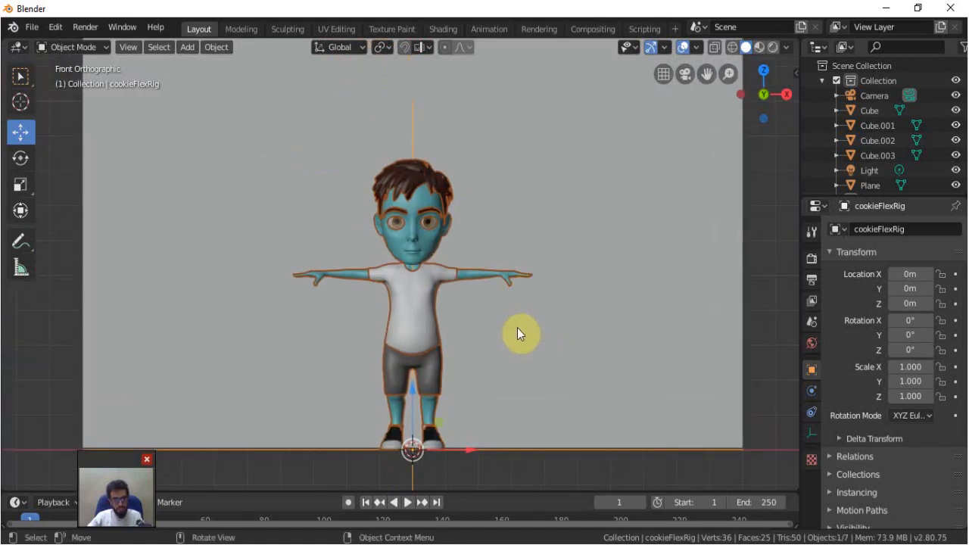
key(F3)
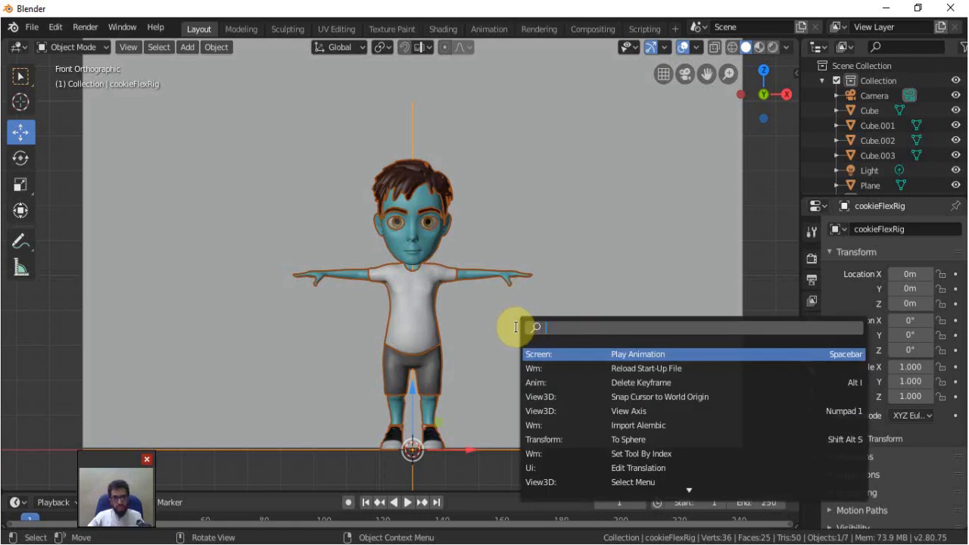
text(proxy)
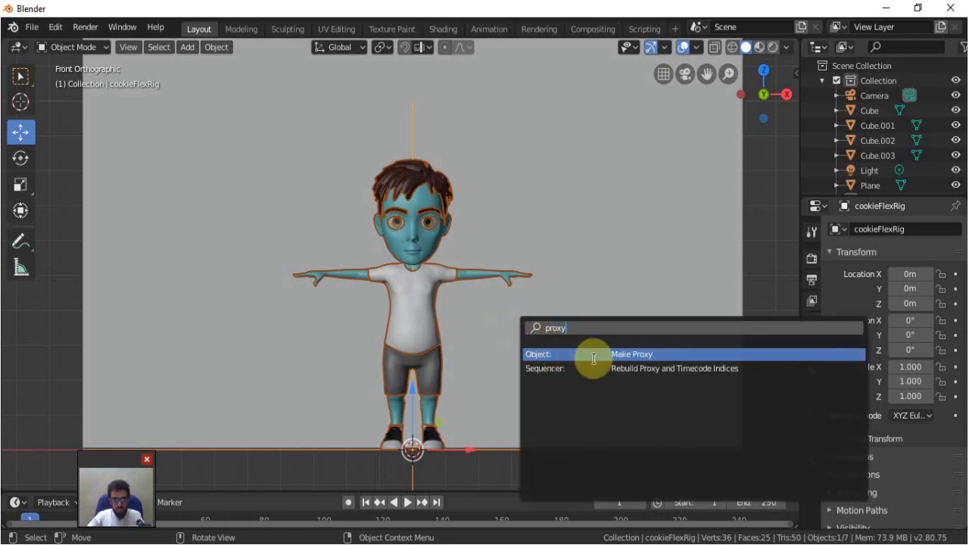
click(644, 353)
text(rig)
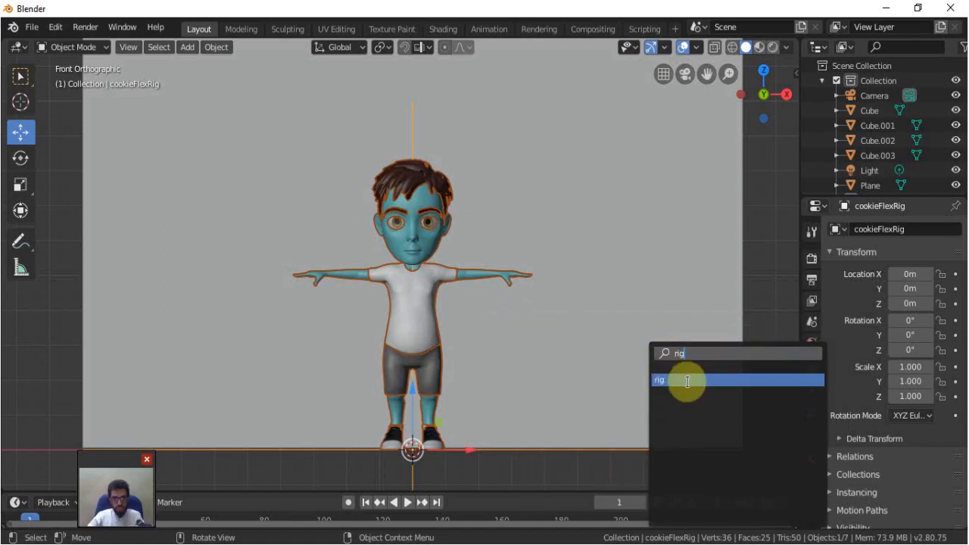
click(689, 380)
Step: Show the viewport sidebar and link the rig_ui_panels.py text from imran .blend
scroll(595, 260, down, 4)
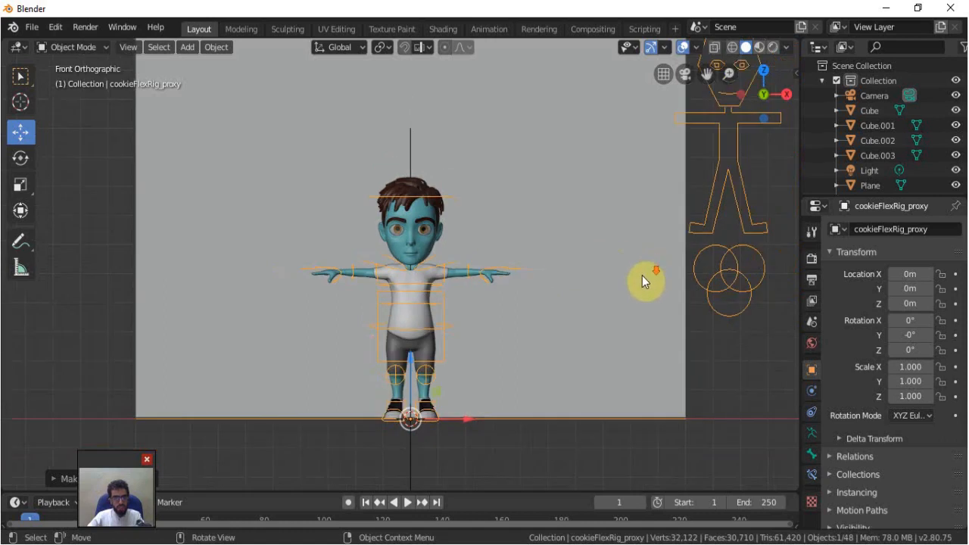
click(795, 72)
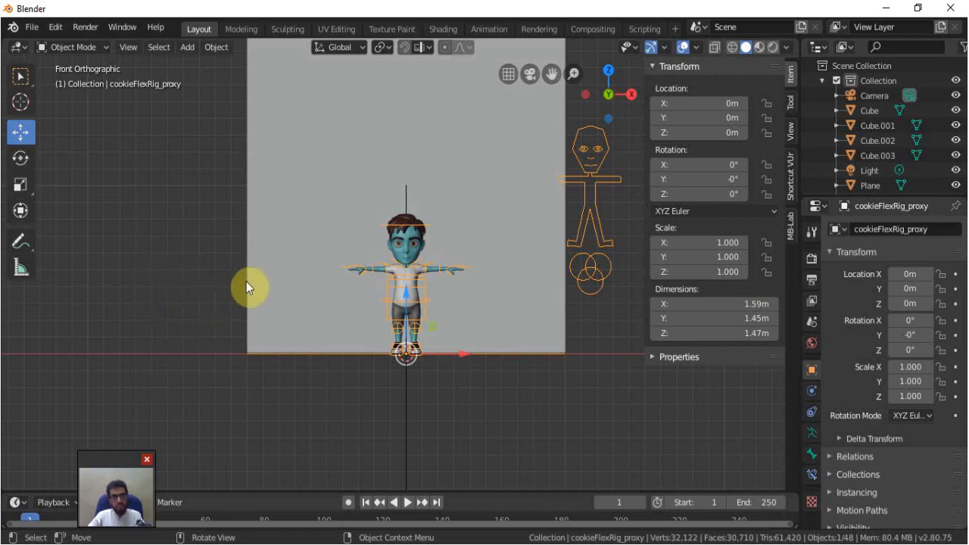
click(32, 26)
click(85, 177)
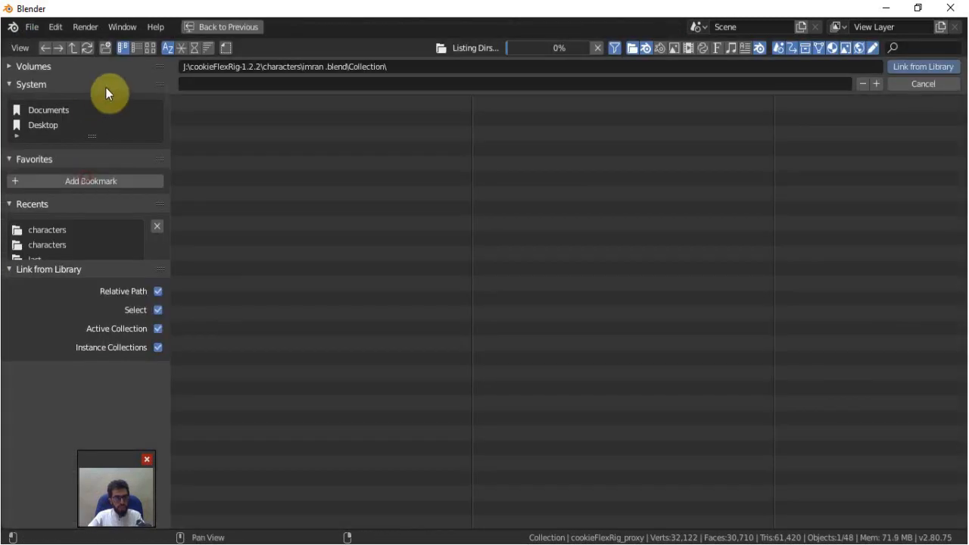
click(188, 104)
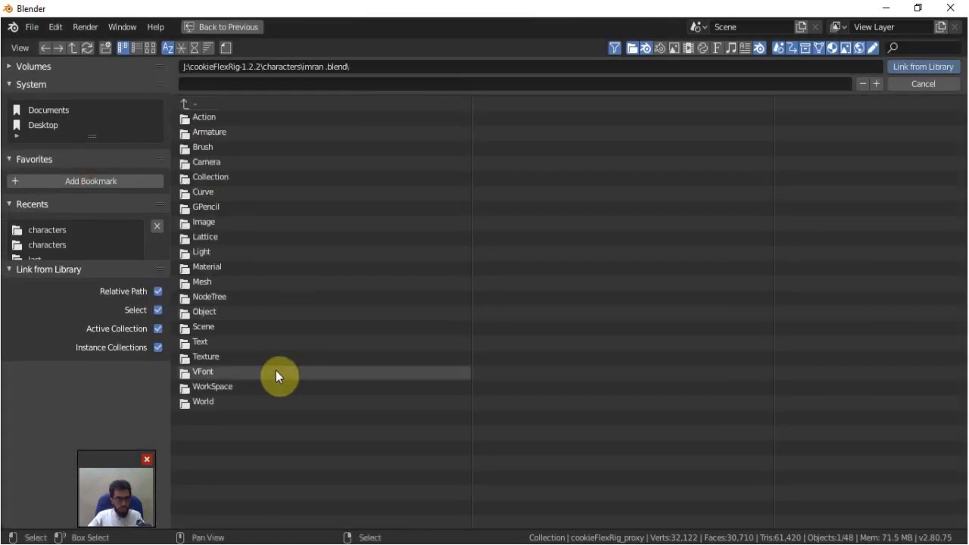
click(243, 342)
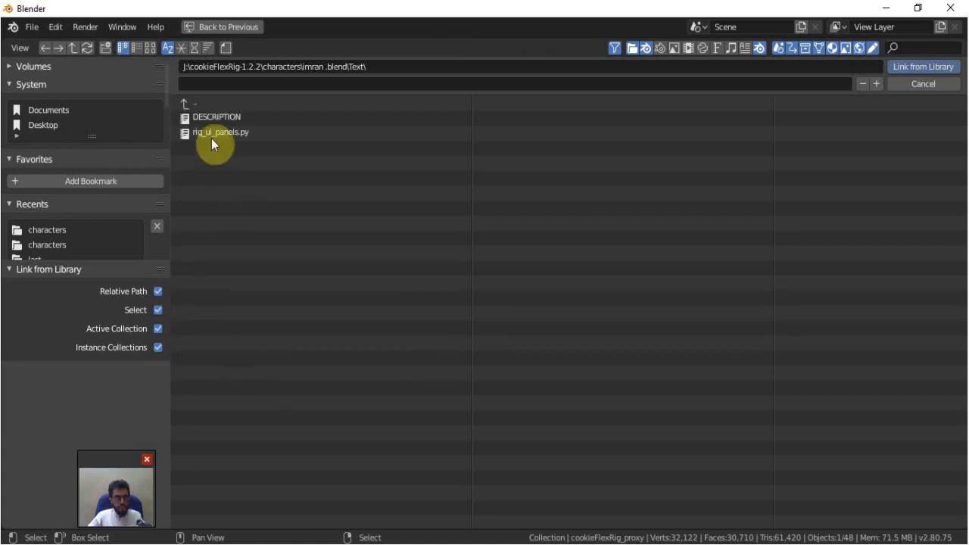
click(219, 130)
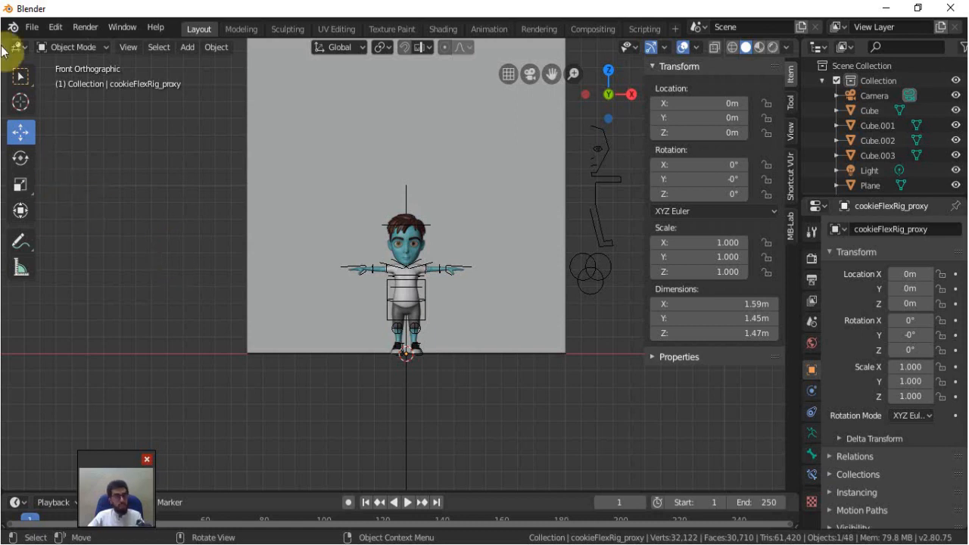
Step: Split the 3D viewport vertically and change the new area into a Text Editor
drag(6, 44, 334, 65)
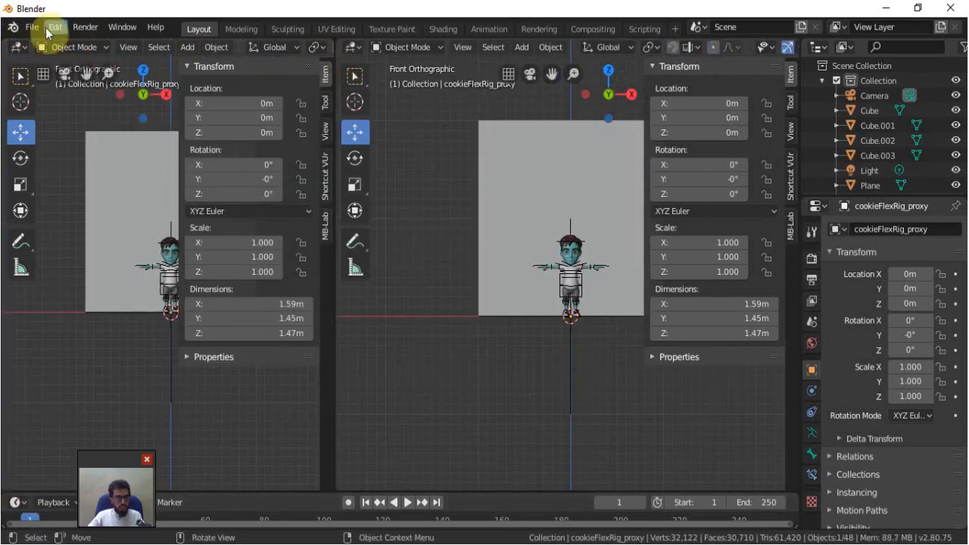
click(28, 50)
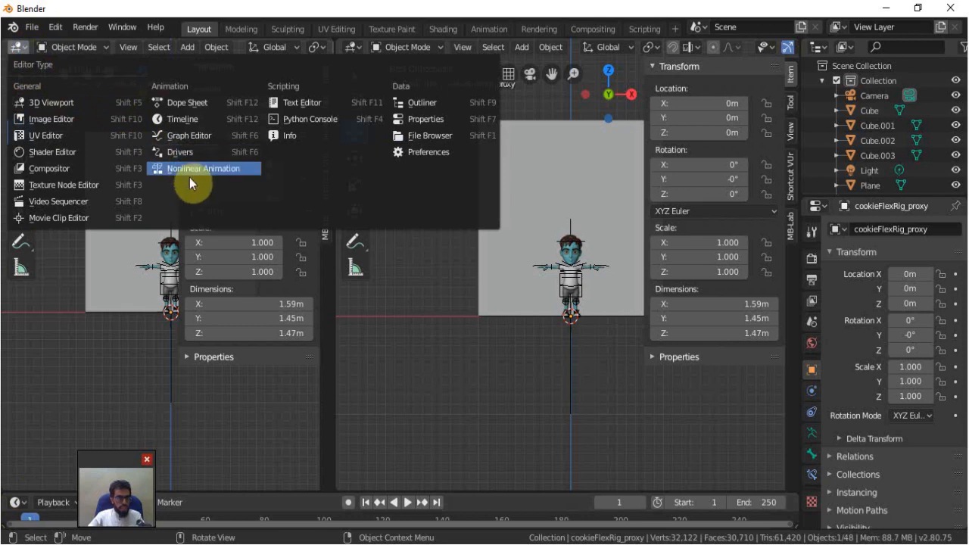
click(303, 106)
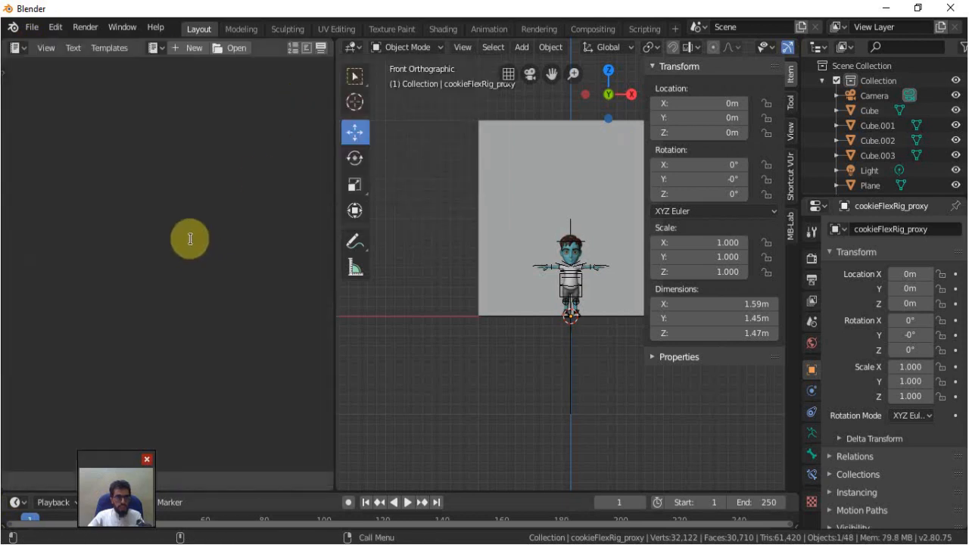
Step: Load the linked rig_ui_panels.py, run the script and show the Rig Layers controls beside the viewport
click(158, 50)
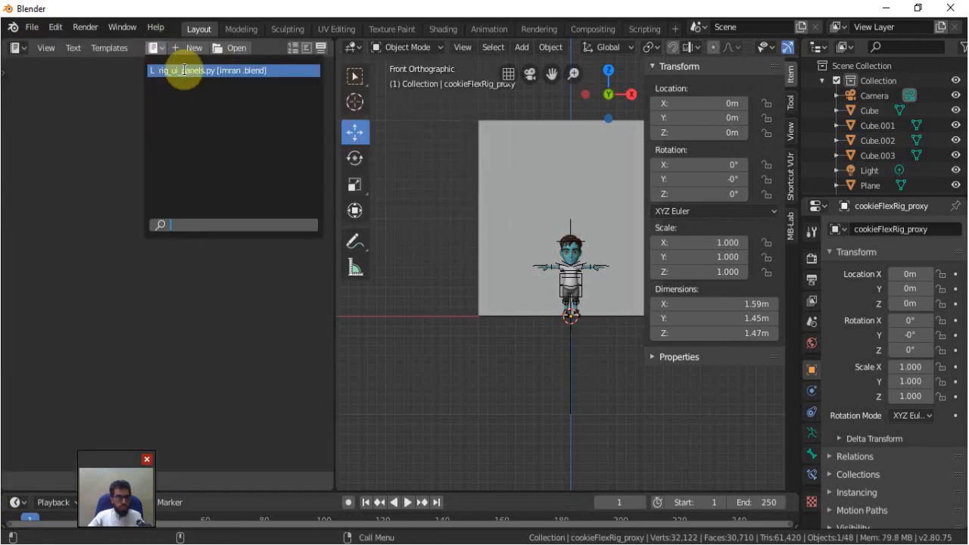
click(187, 69)
scroll(255, 48, right, 5)
click(292, 48)
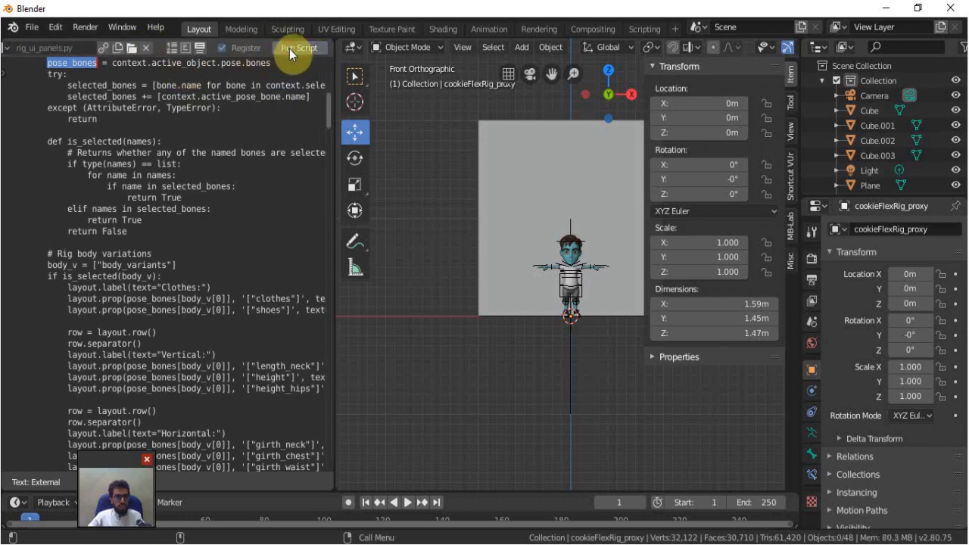
click(791, 263)
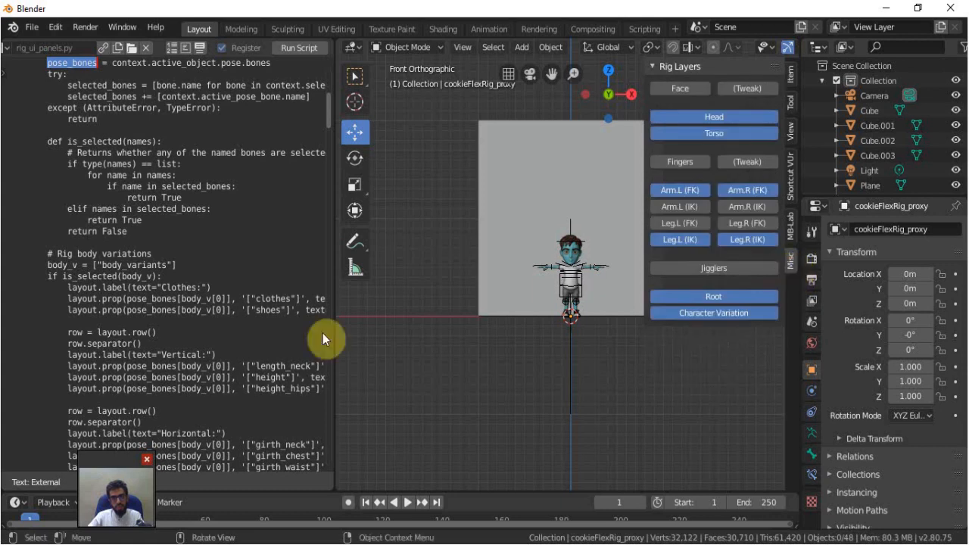
Step: Join the areas so the 3D viewport replaces the Text Editor
right_click(335, 292)
click(269, 308)
click(101, 277)
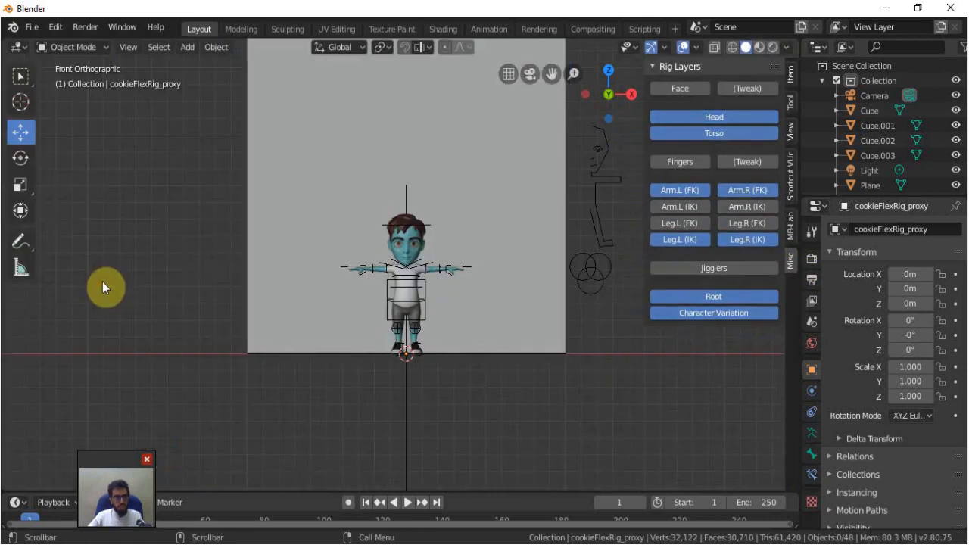
Step: Examine the linked character and its rig controls on the floor plane in perspective view
middle_drag(471, 287, 460, 356)
scroll(460, 356, up, 3)
scroll(480, 339, down, 6)
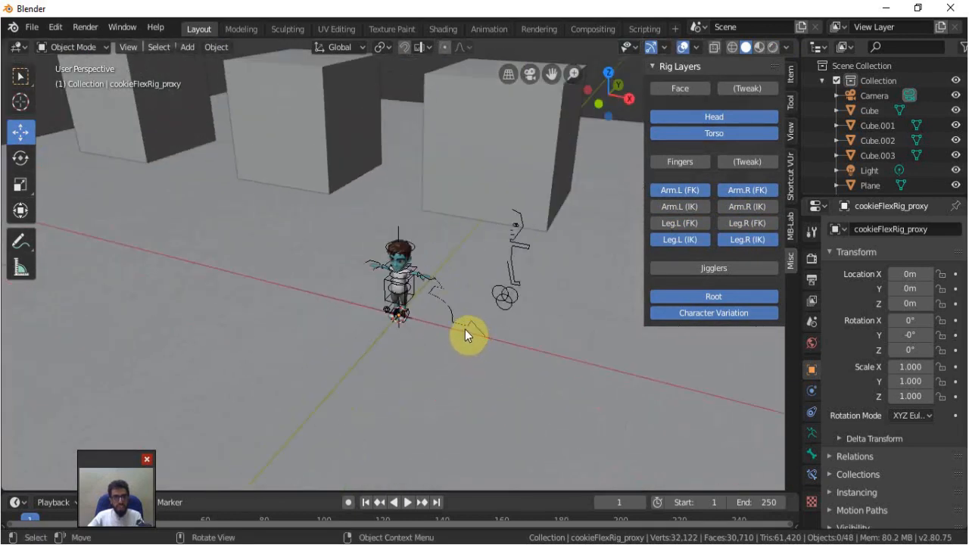
middle_drag(431, 322, 431, 277)
click(432, 266)
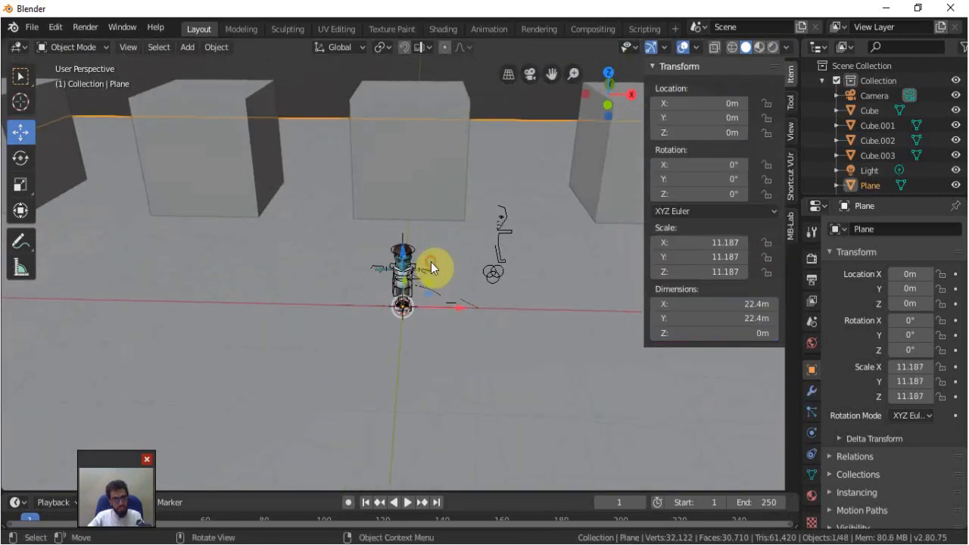
scroll(431, 300, up, 3)
click(425, 312)
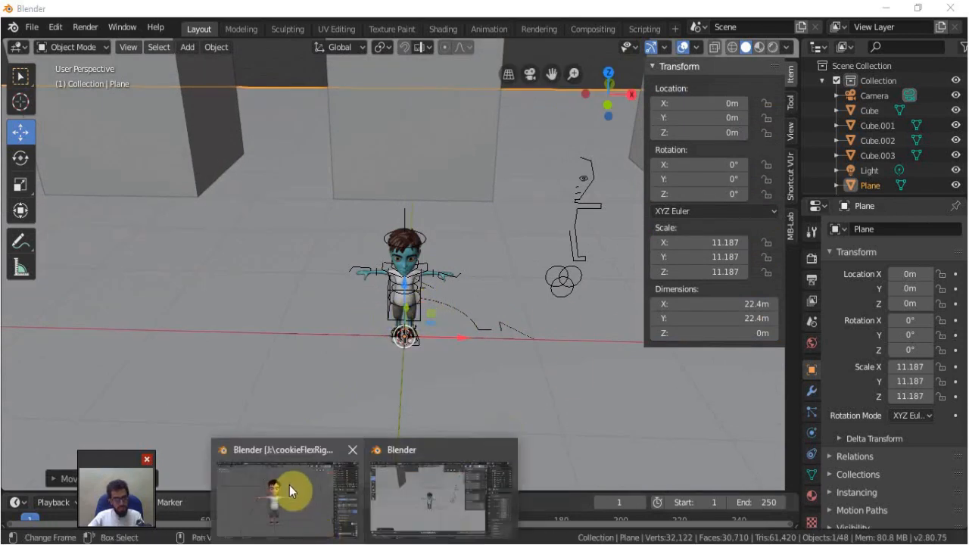
Step: Switch to the imran .blend Blender window and apply the Barry pose from the Lib_Characters pose library
click(291, 492)
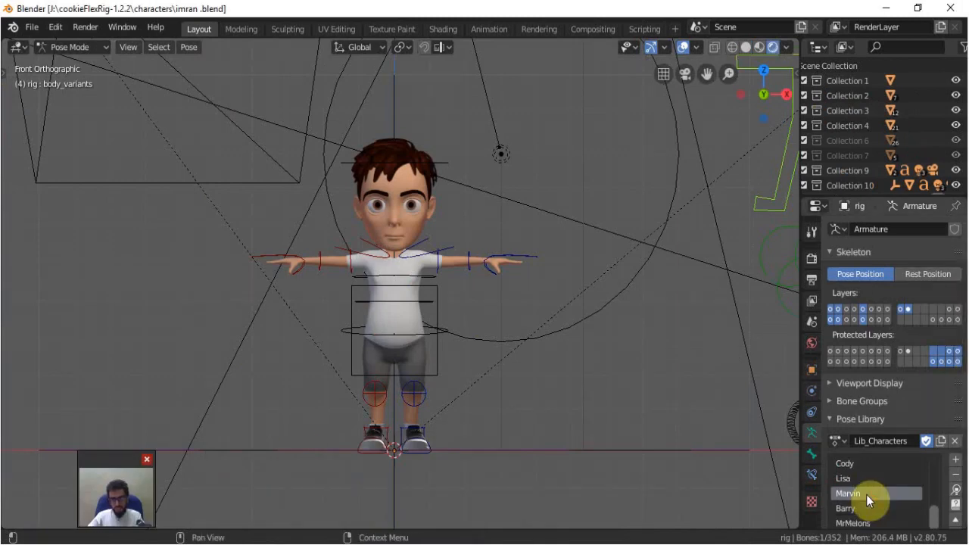
click(846, 508)
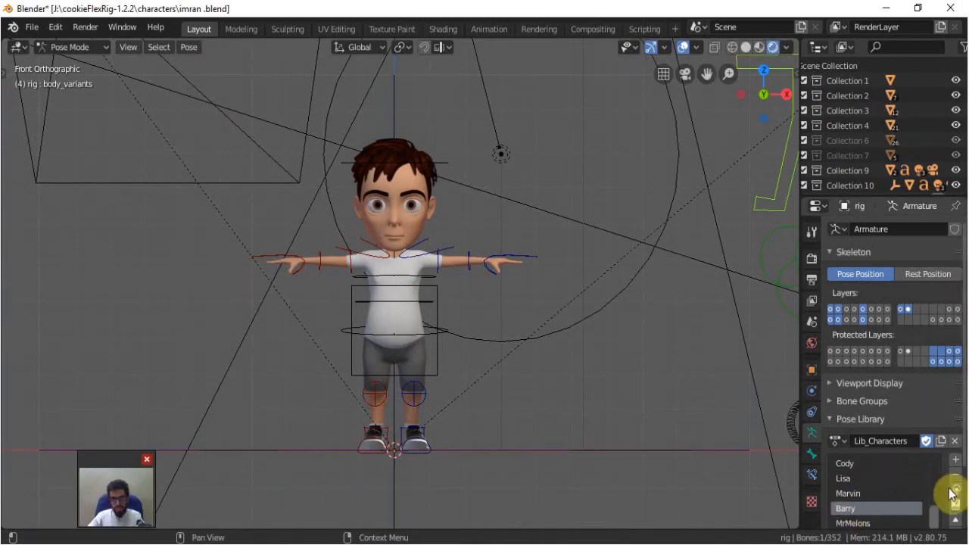
scroll(952, 490, down, 3)
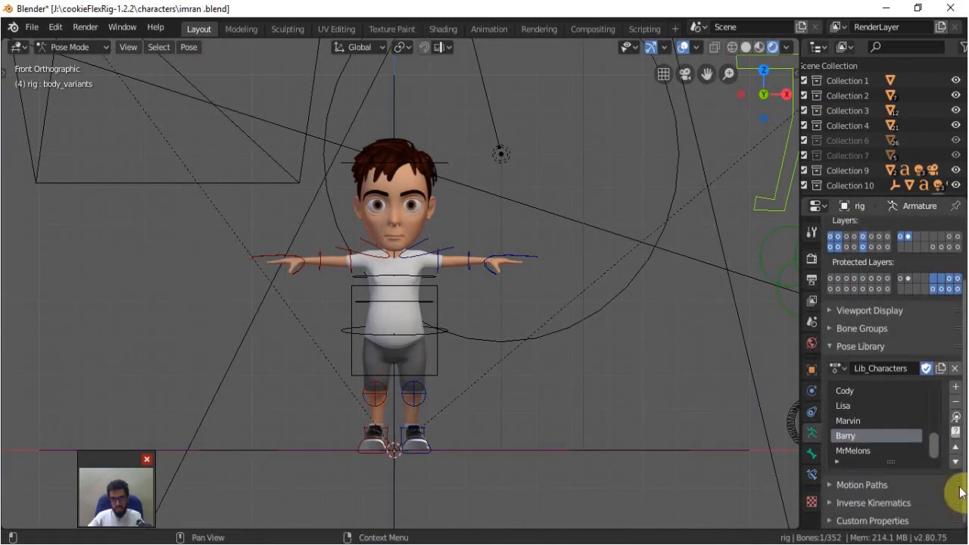
click(955, 418)
scroll(537, 295, down, 3)
middle_drag(529, 299, 465, 303)
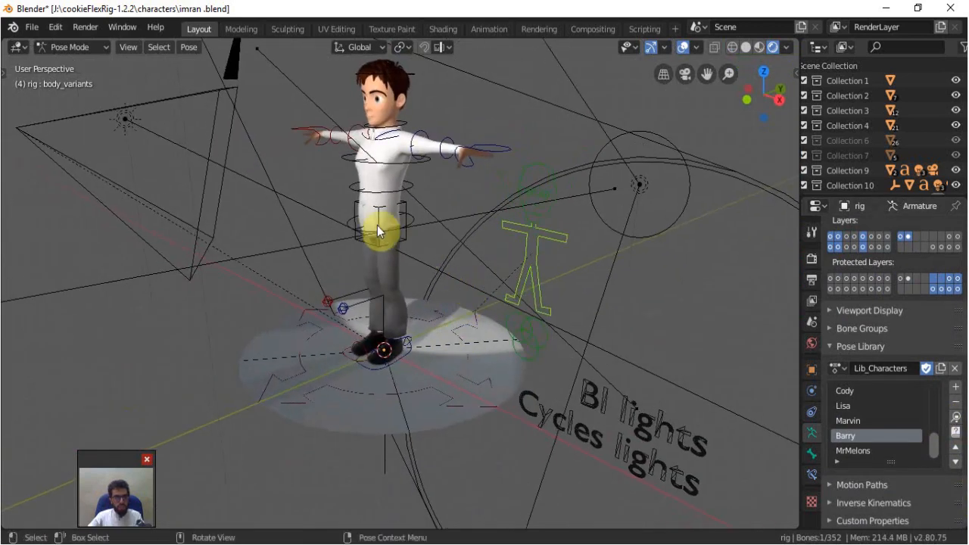
Step: Save the Barry character as a new file named khan .blend in the cookieFlexRig-1.2.2 characters folder
click(31, 26)
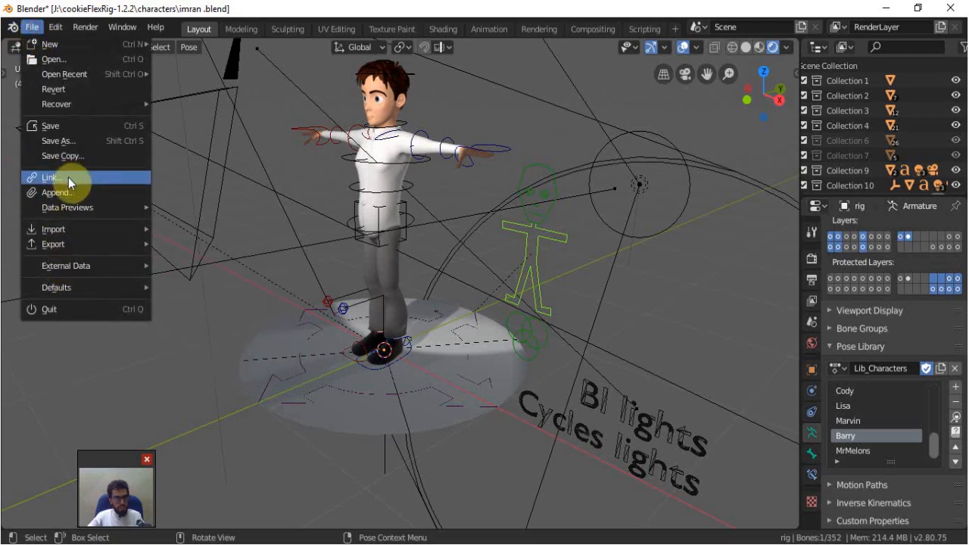
click(58, 141)
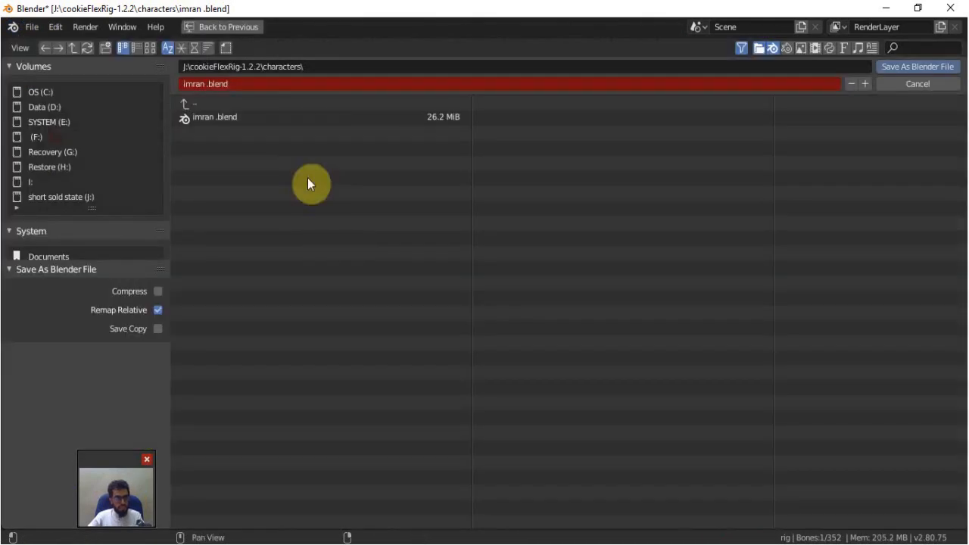
double_click(176, 84)
text(kh)
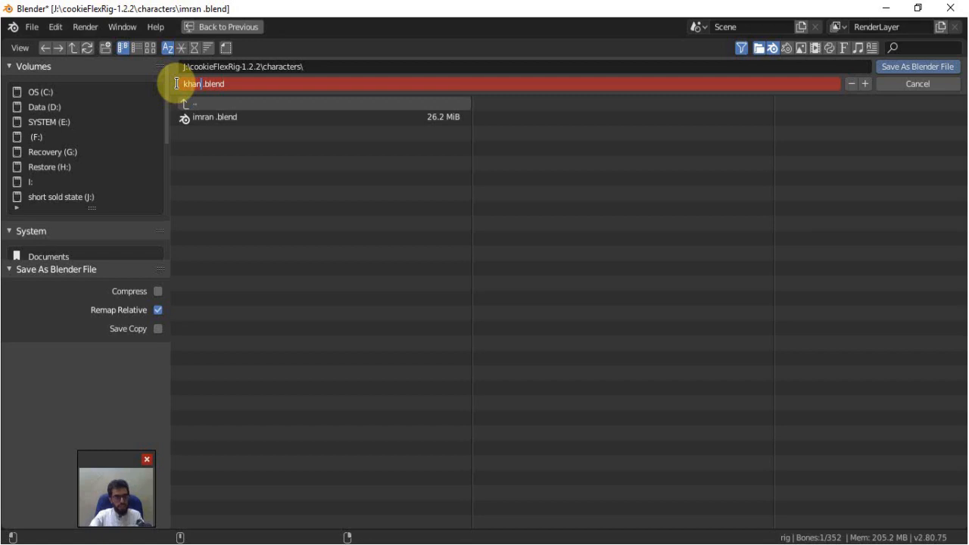
key(Return)
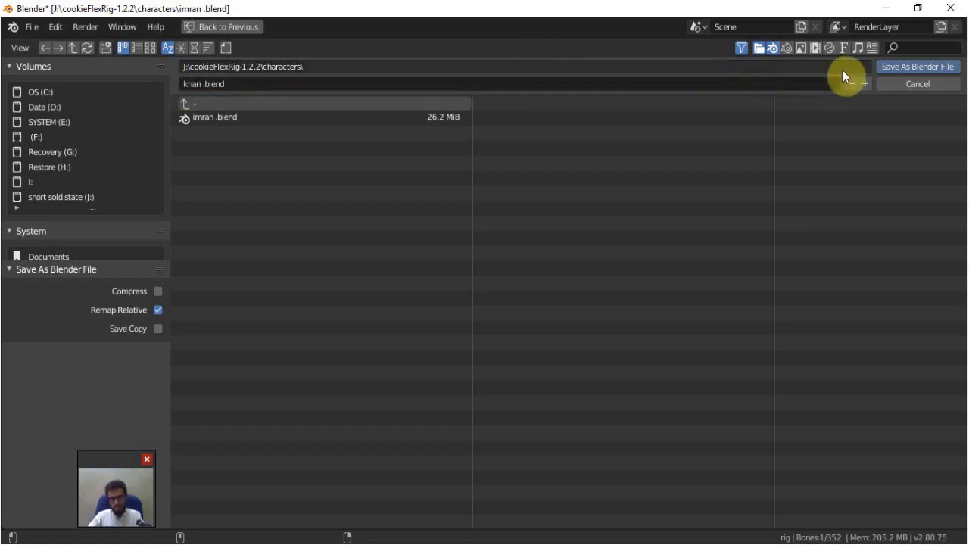
click(915, 66)
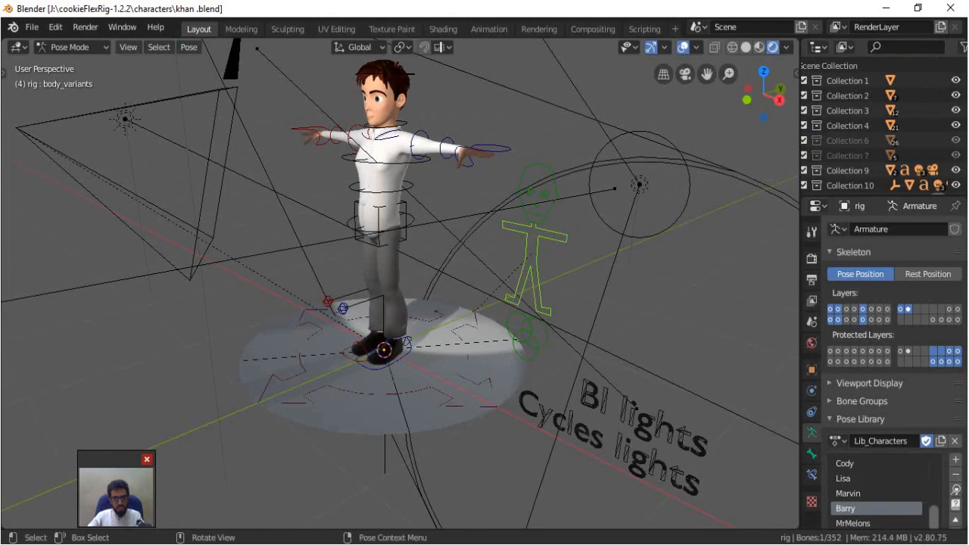
Step: Switch to the Blender window with the linked-character scene, select the small character's rig proxy and hide the viewport sidebar
click(416, 519)
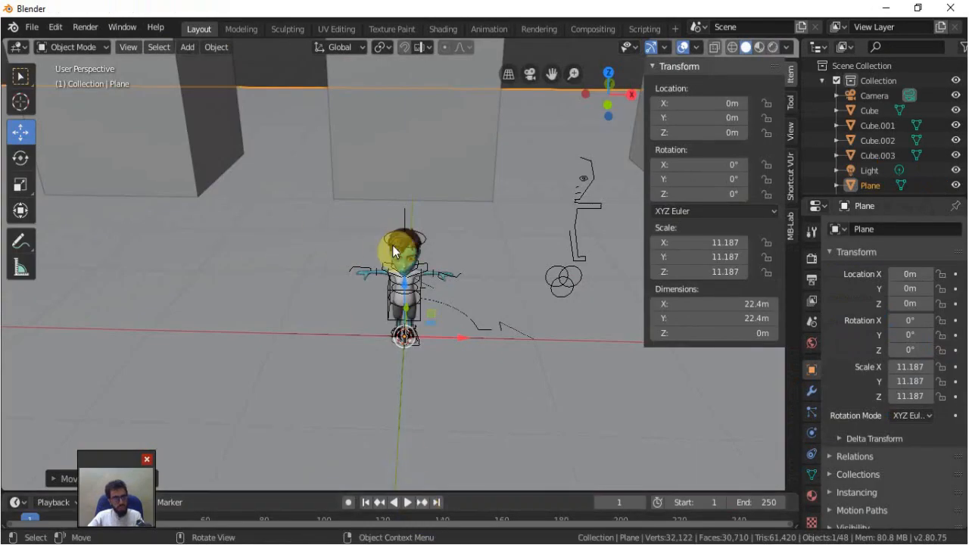
click(418, 304)
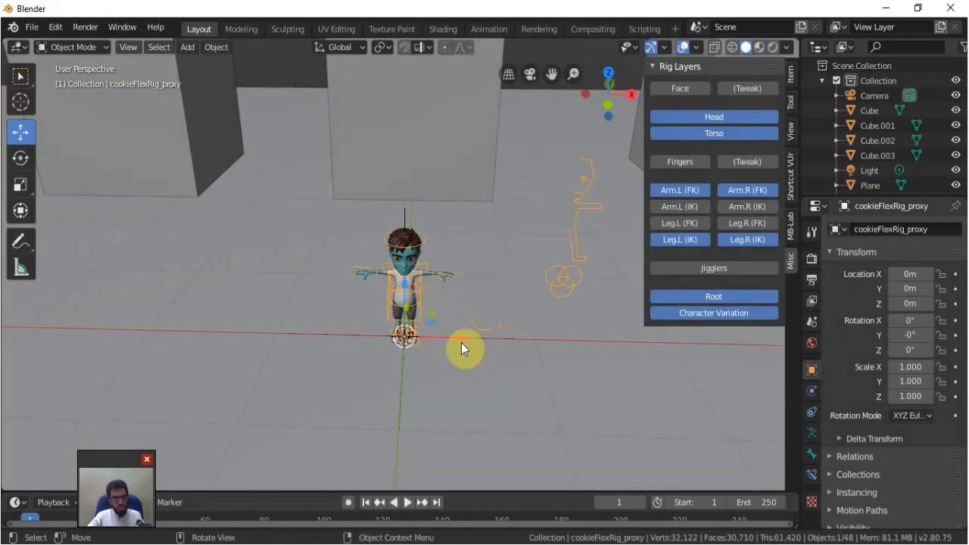
key(n)
Step: Add a new collection under the Scene Collection and name it new character
right_click(909, 67)
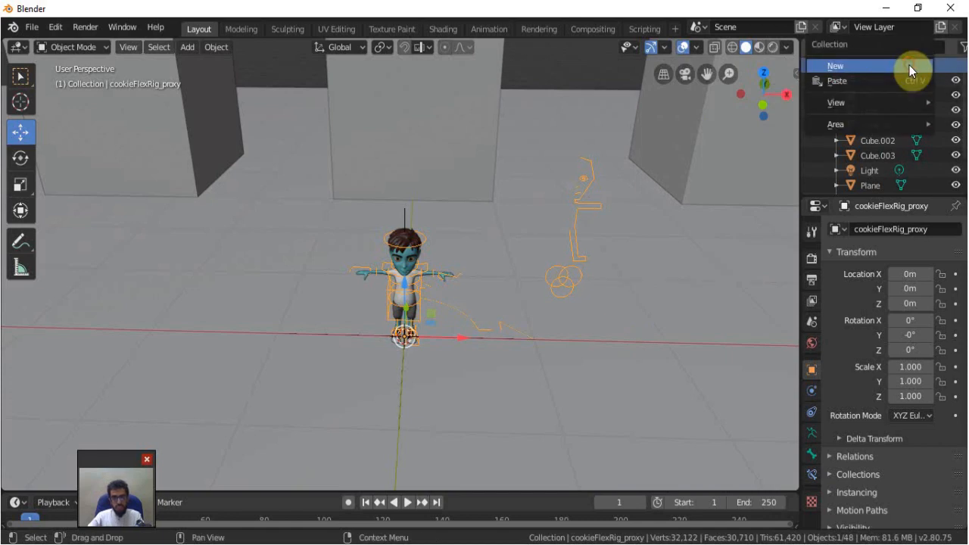
click(909, 66)
scroll(874, 145, down, 3)
click(869, 181)
double_click(877, 181)
text(rw)
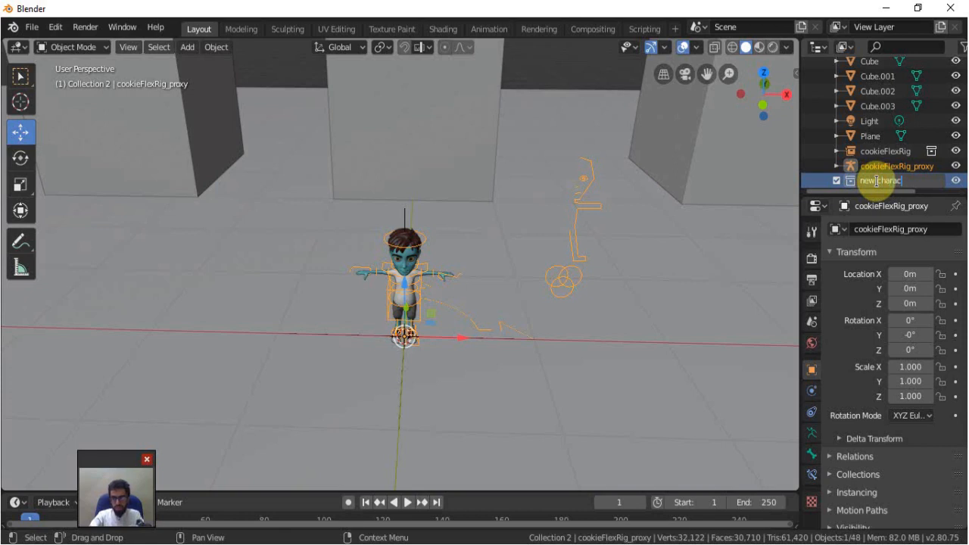
text(w character)
key(Return)
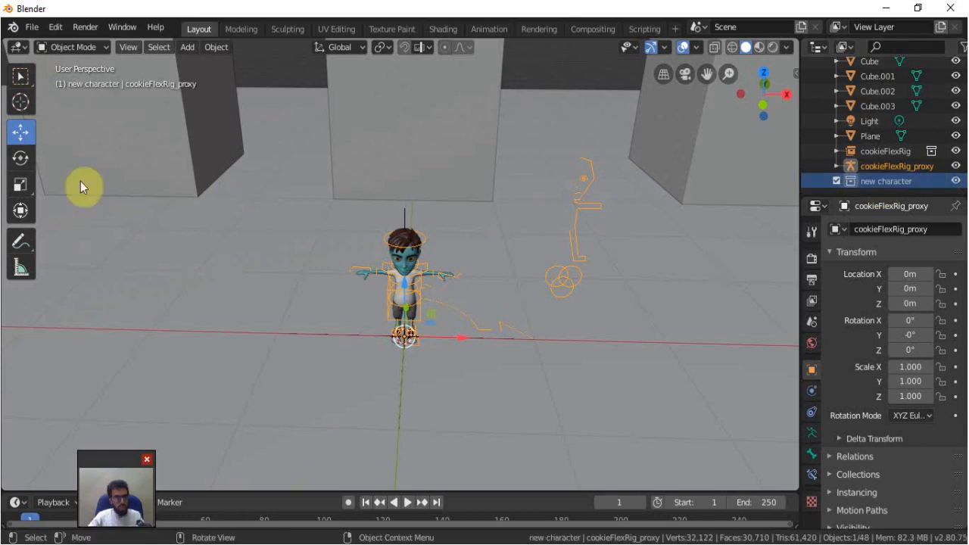
Step: Link the cookieFlexRig collection from khan .blend into the new character collection
click(31, 28)
click(55, 177)
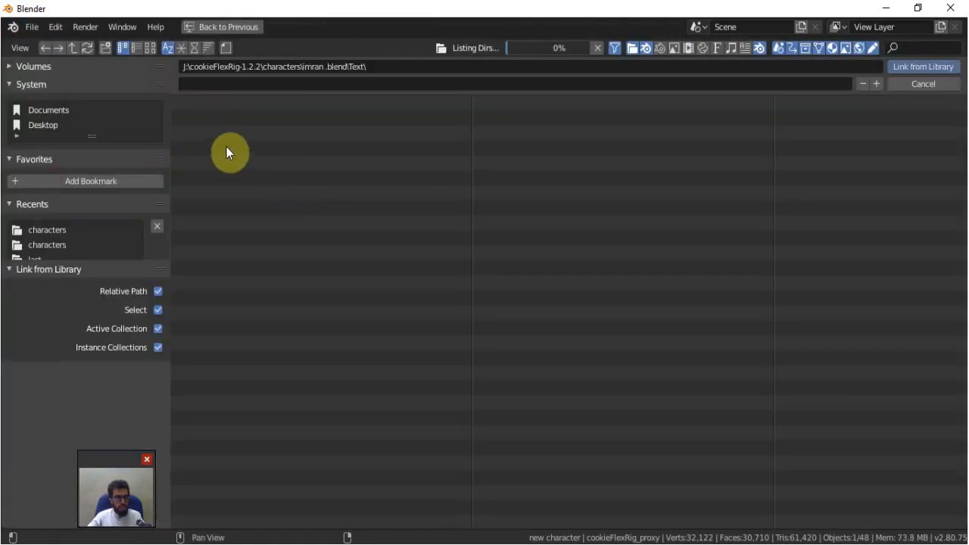
click(190, 107)
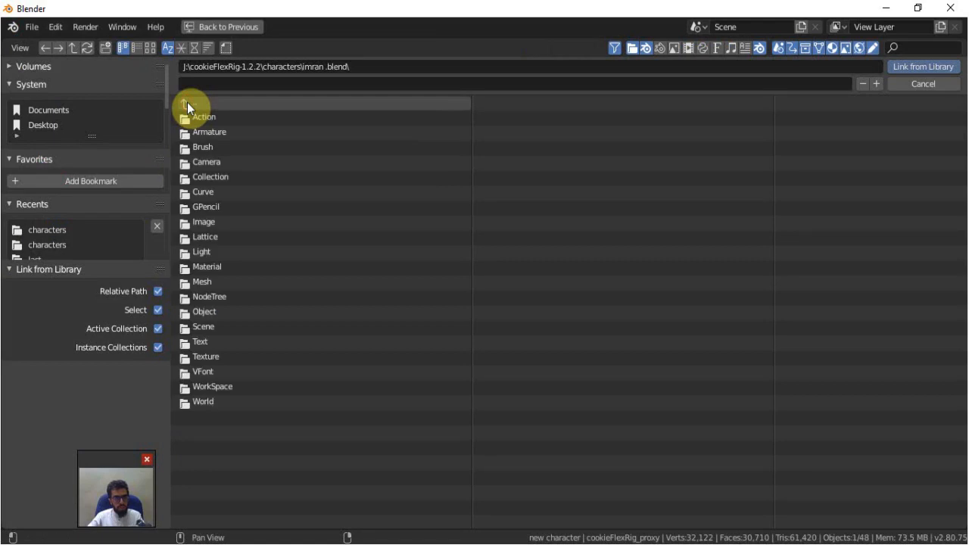
click(190, 107)
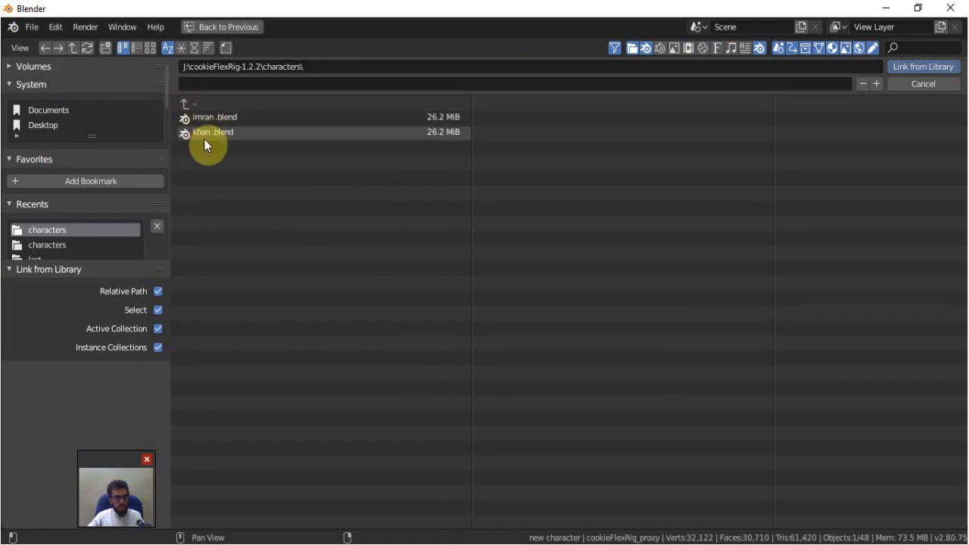
double_click(203, 135)
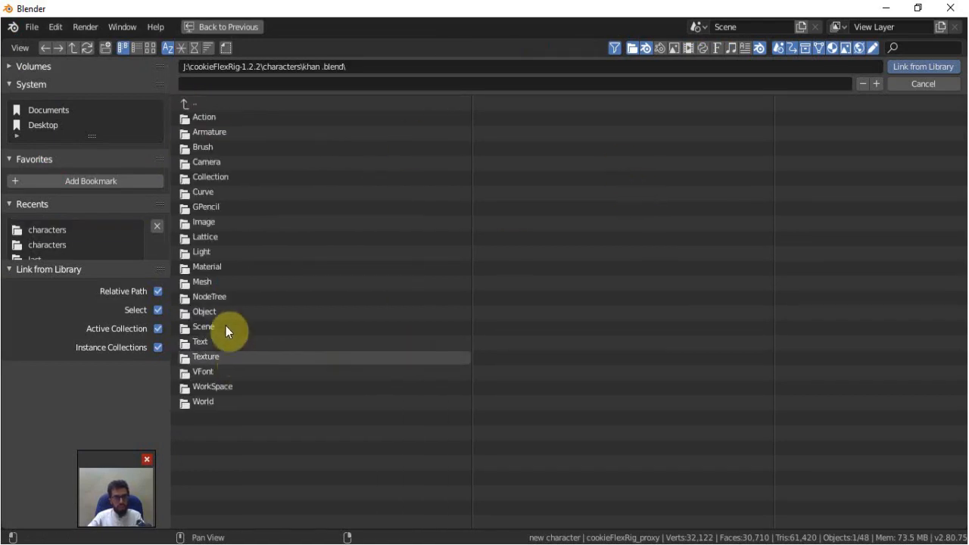
double_click(208, 176)
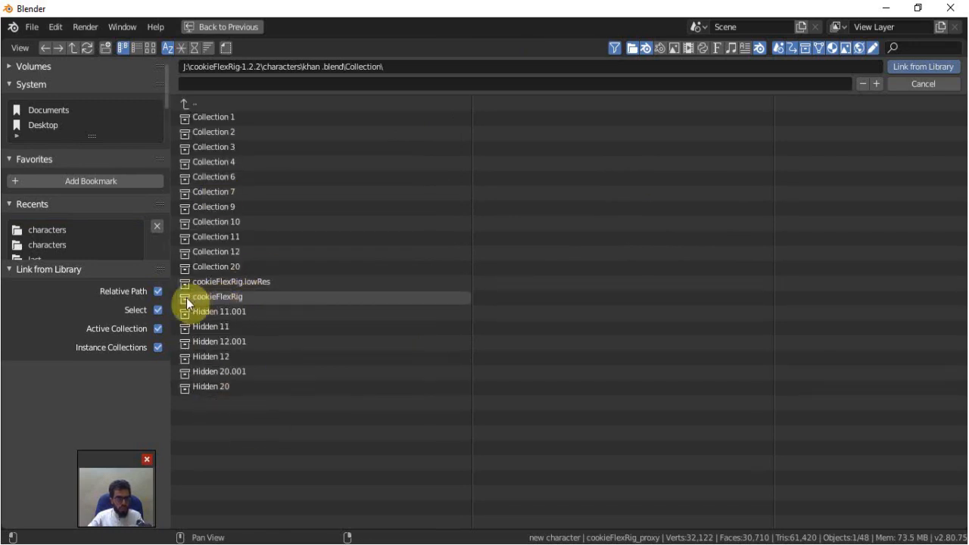
click(212, 297)
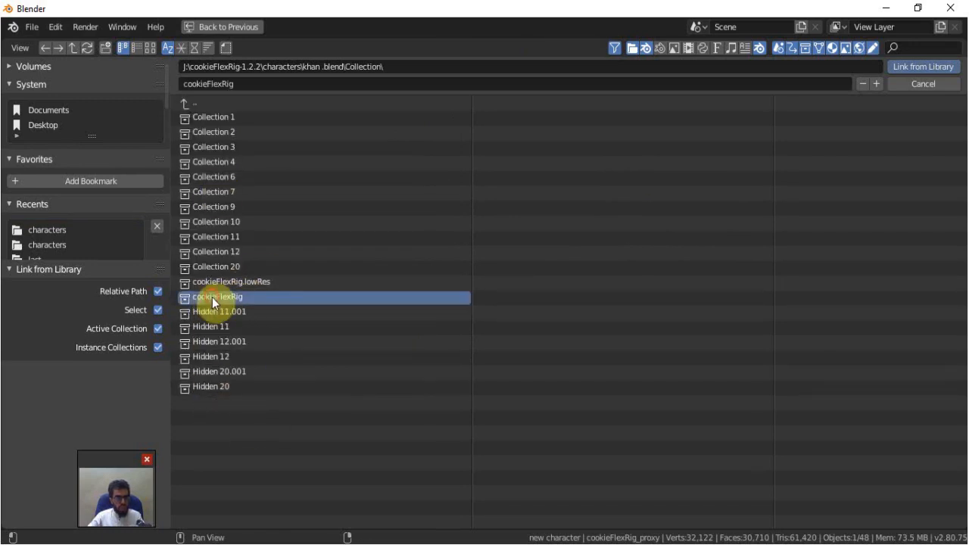
click(925, 69)
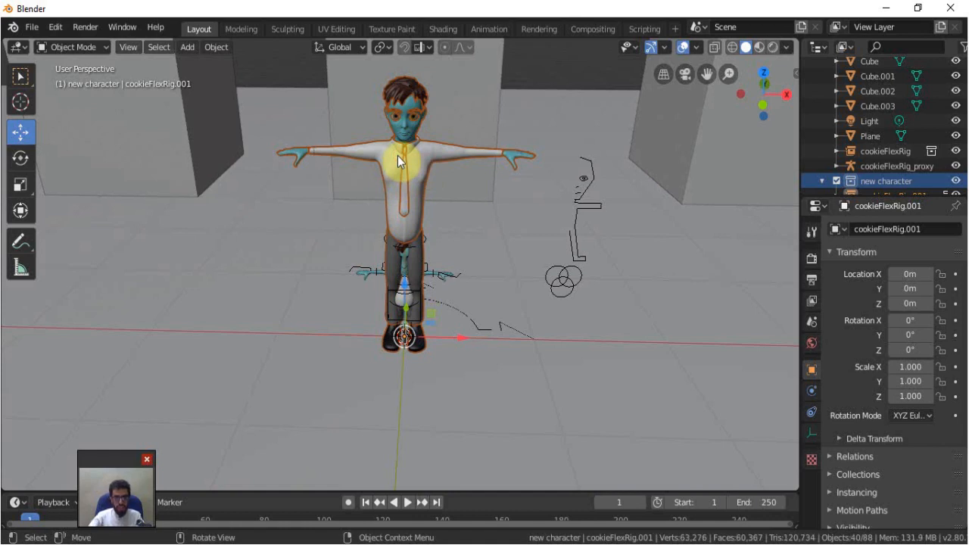
Step: Make a proxy of the newly linked character's rig object so its controls can be posed
key(F3)
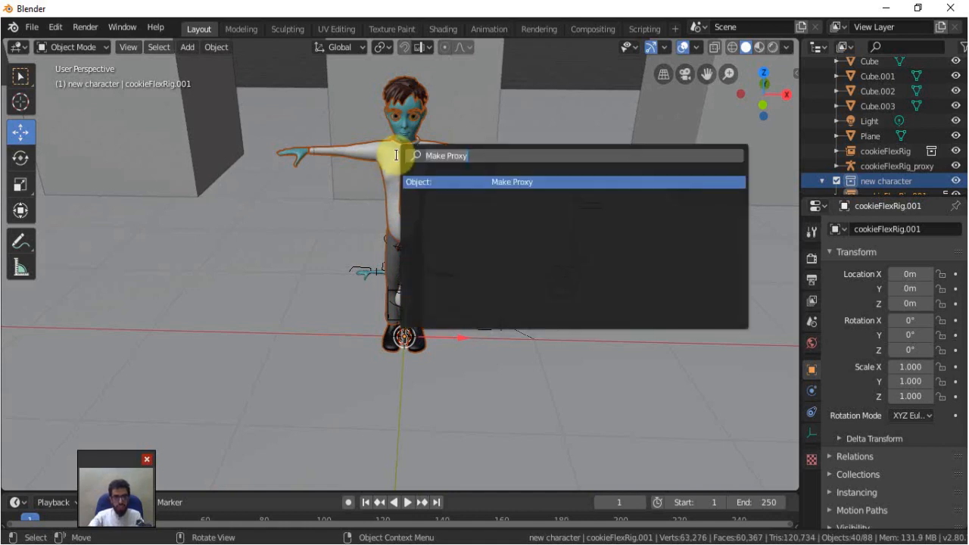
click(514, 182)
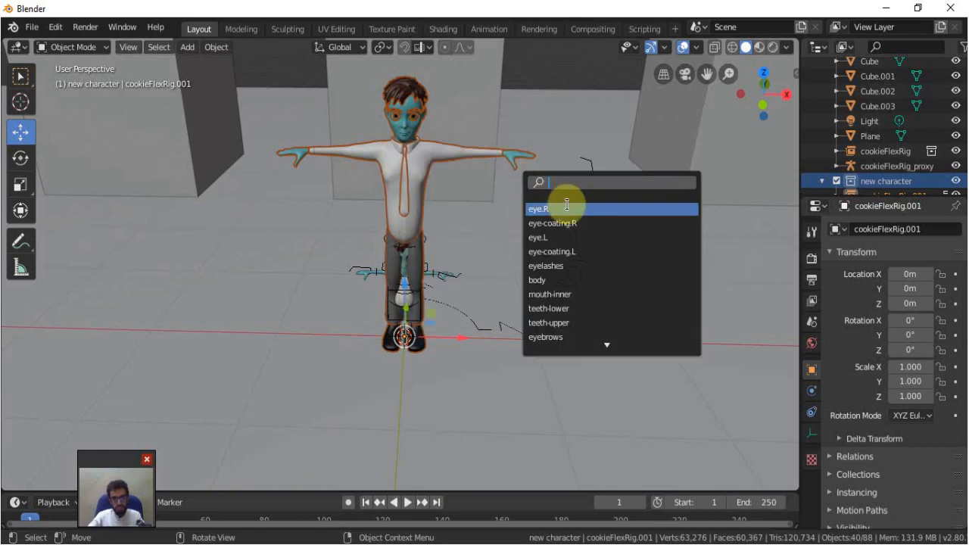
text(rig)
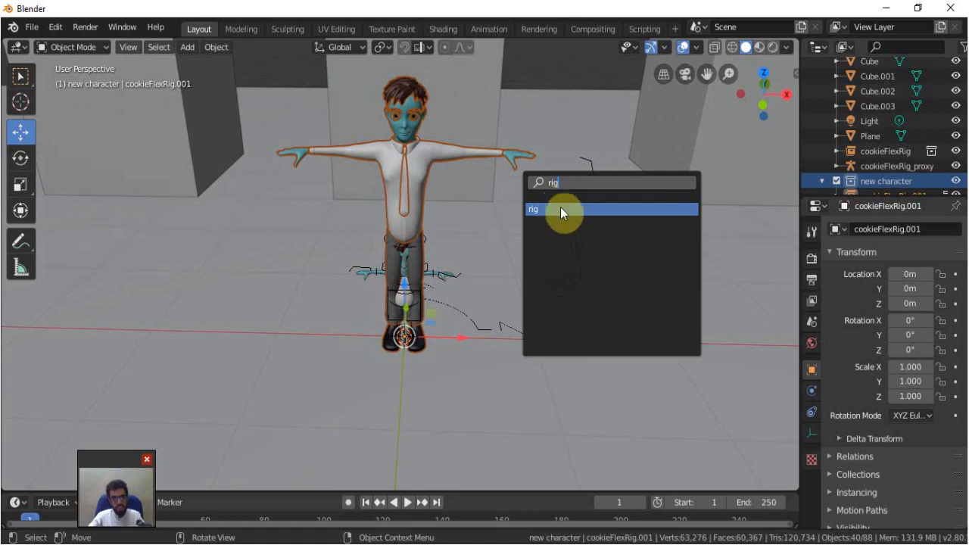
click(560, 208)
click(523, 345)
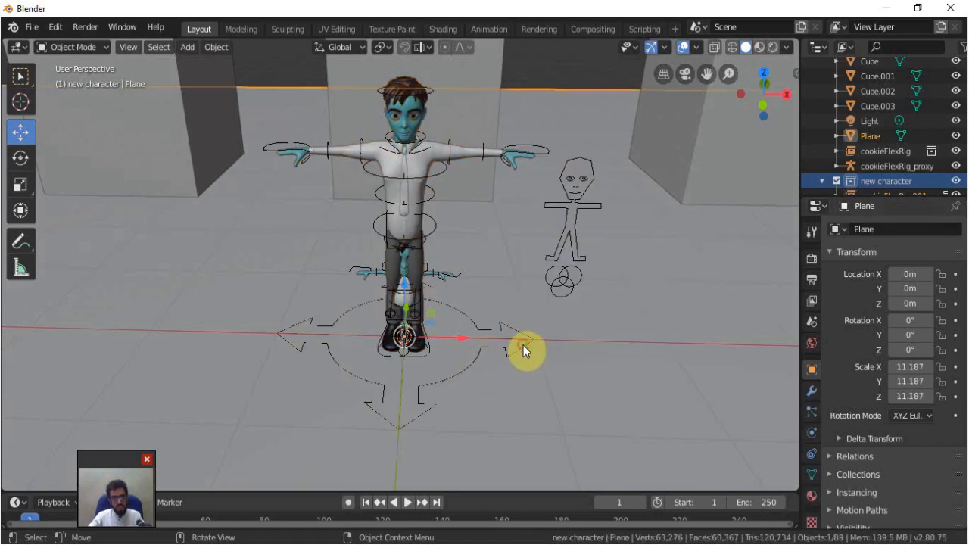
Step: Select all objects in the new character collection and move them about -1.26 m along X, beside the small character
scroll(899, 186, down, 1)
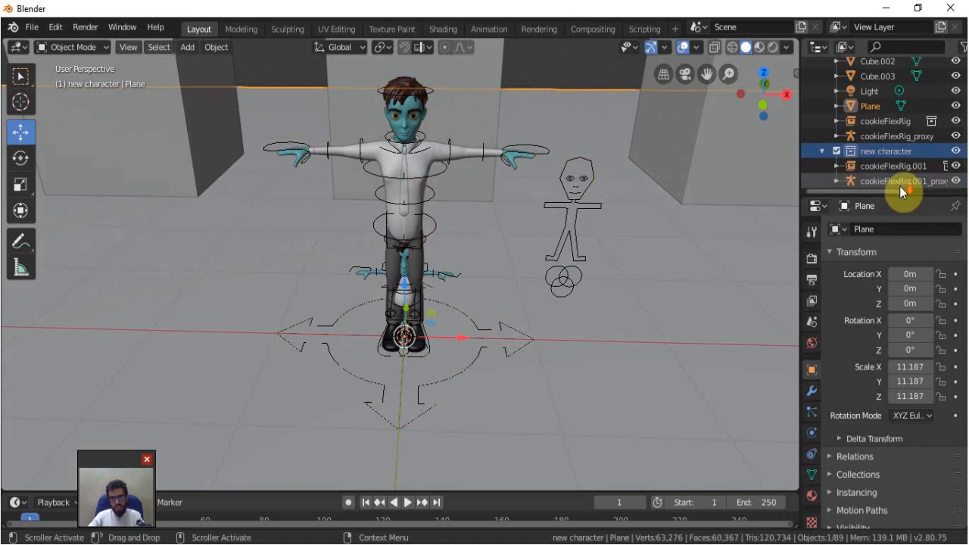
right_click(879, 152)
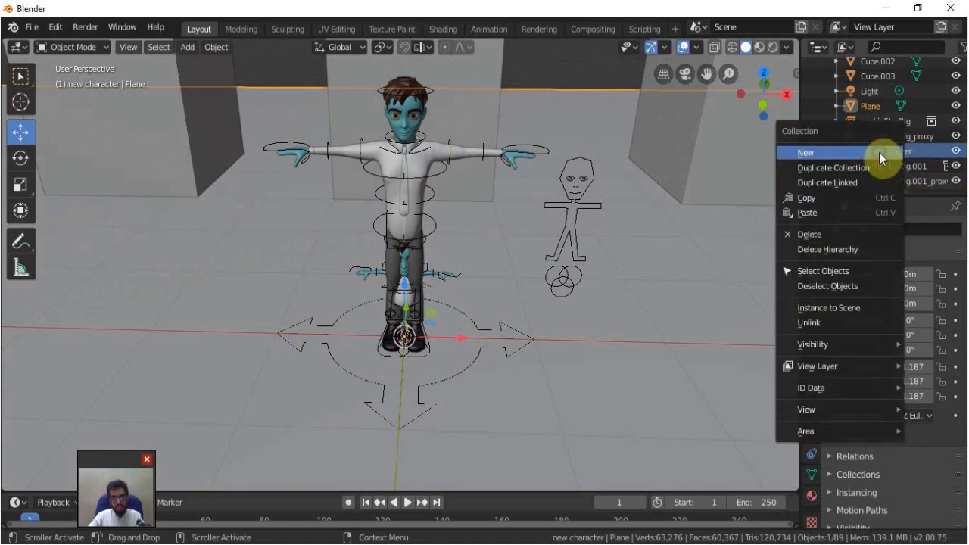
click(842, 270)
drag(407, 338, 297, 342)
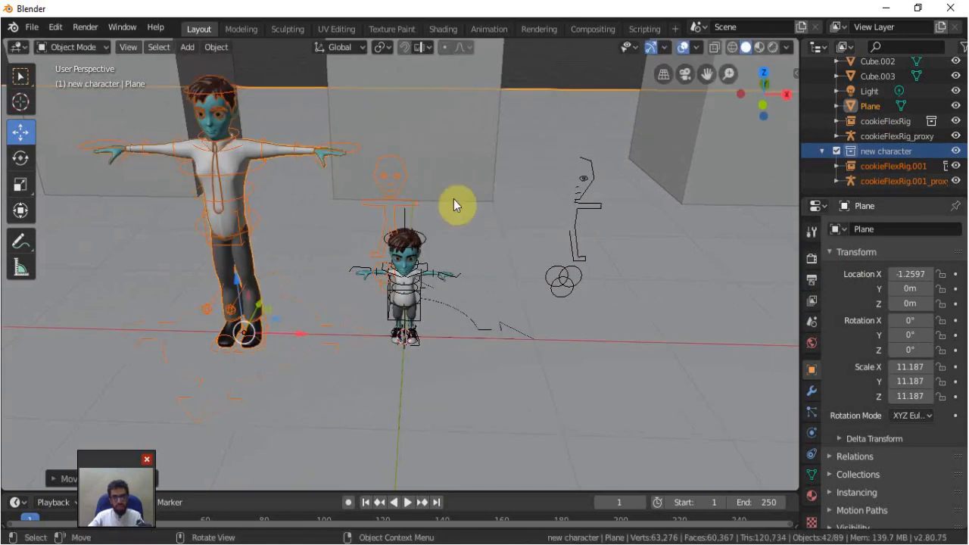
Step: Show the viewport sidebar and link the rig_ui_panels.py text from khan .blend into the scene
click(794, 75)
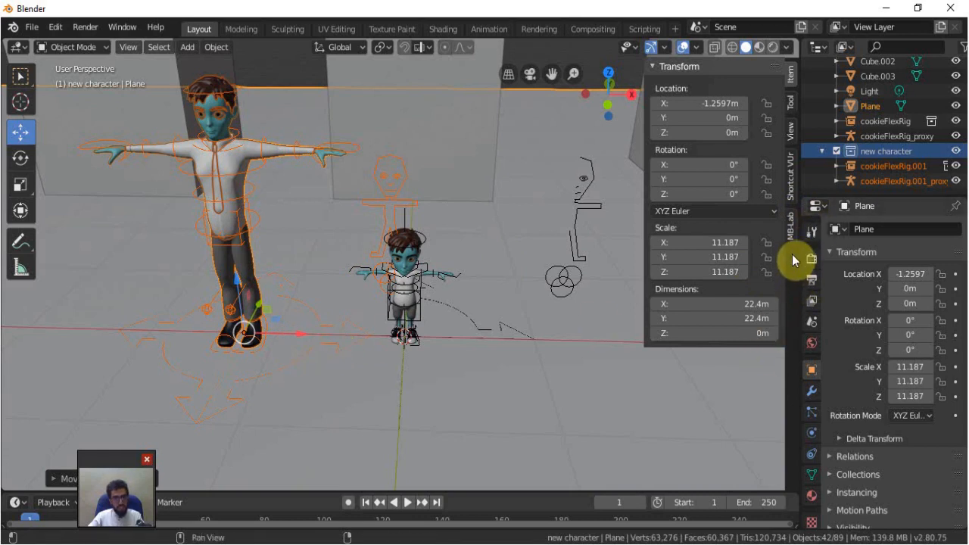
click(206, 198)
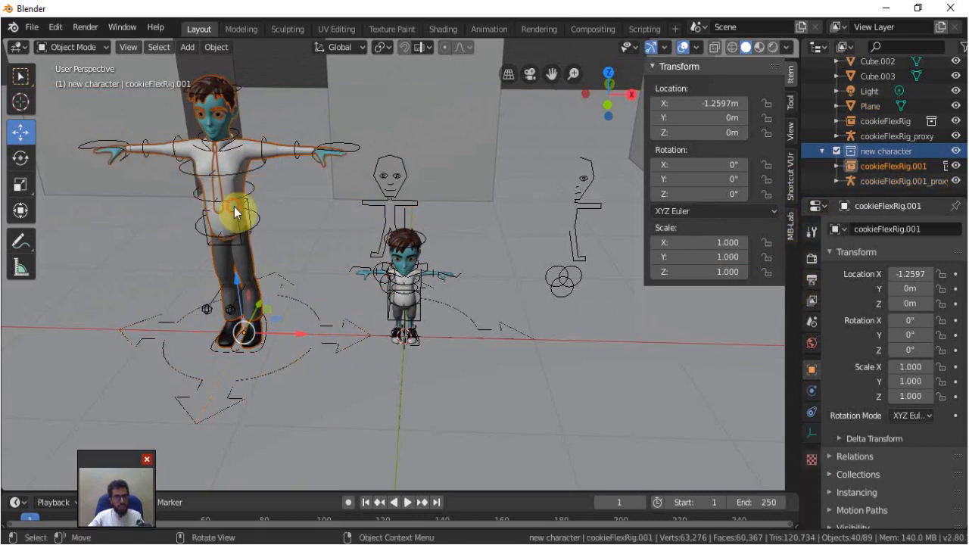
click(33, 29)
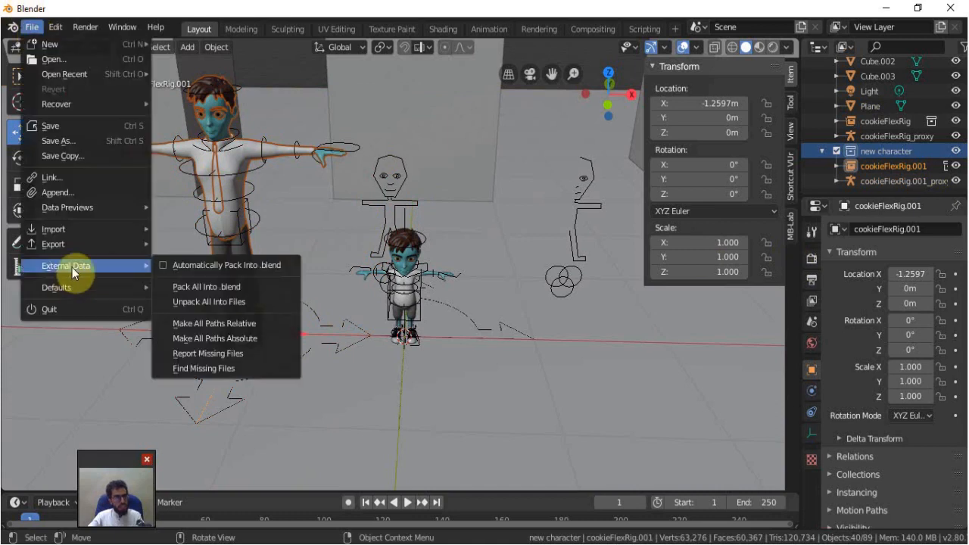
click(58, 178)
click(191, 104)
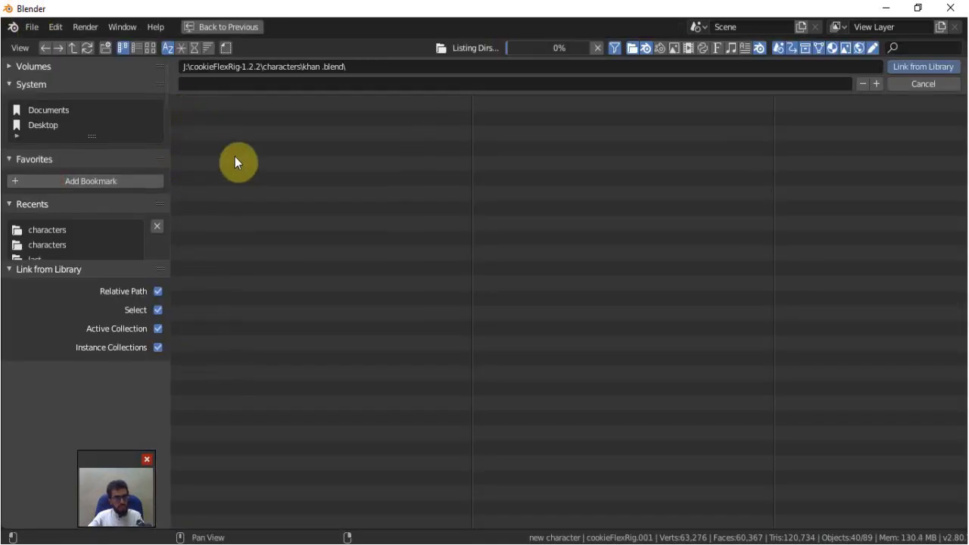
click(216, 340)
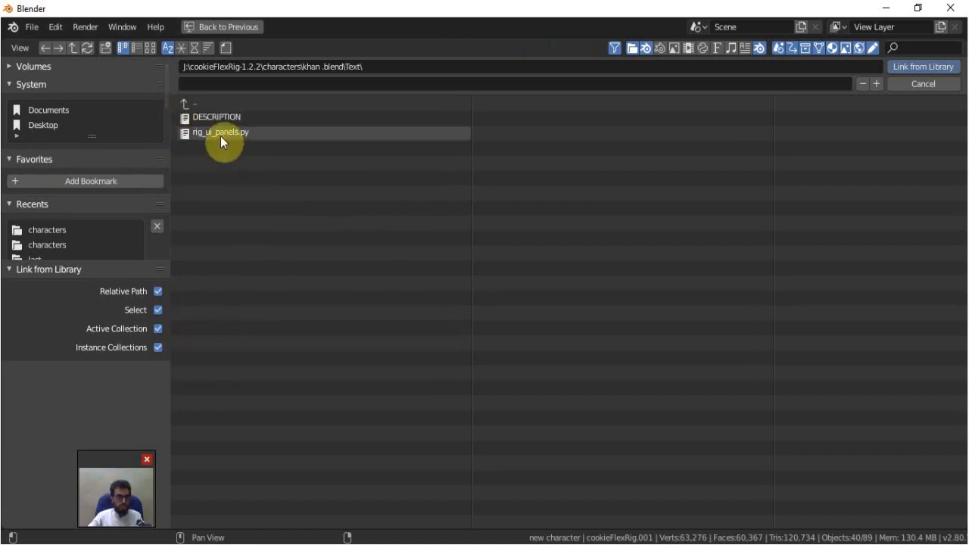
click(221, 139)
click(945, 73)
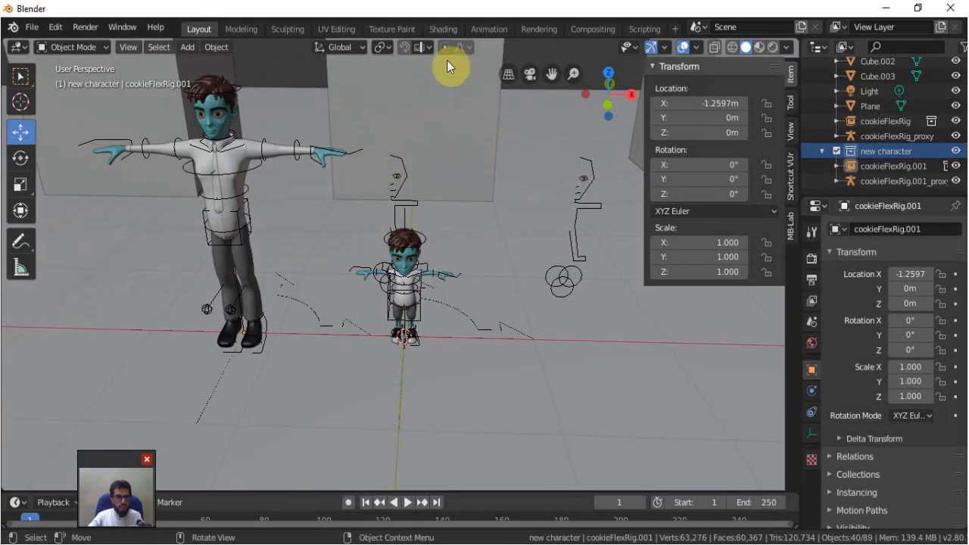
Step: Load khan .blend's linked rig_ui_panels.py in the Scripting workspace's Text Editor, run it and return to the Layout workspace
click(642, 30)
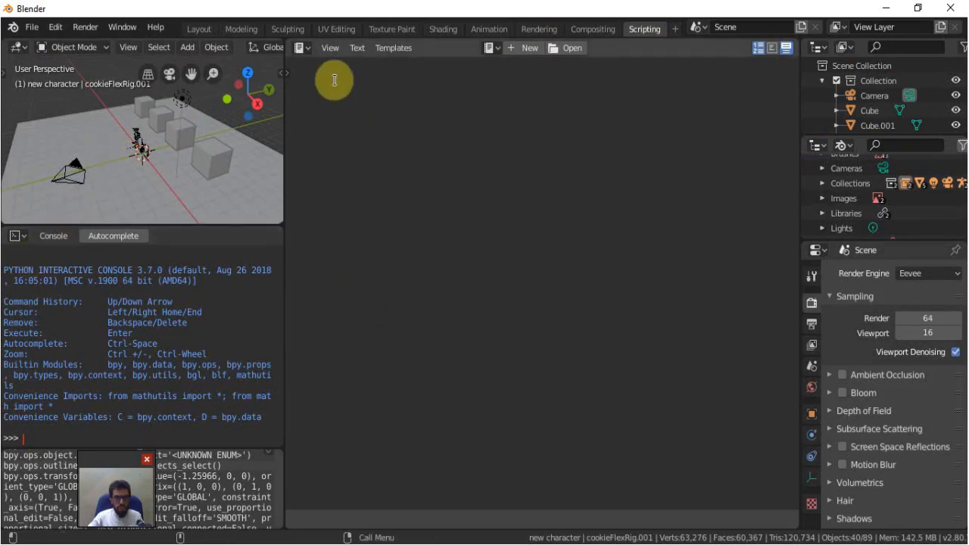
click(492, 47)
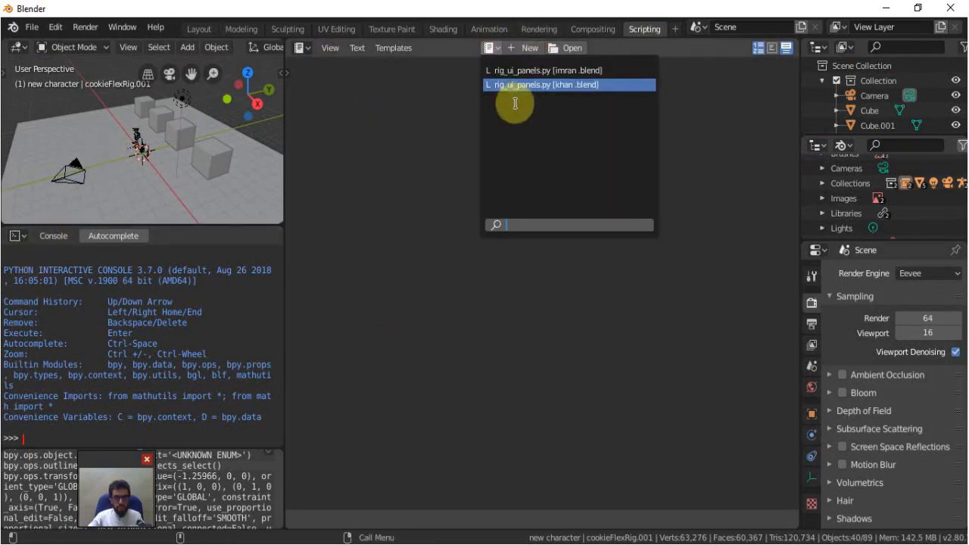
click(582, 84)
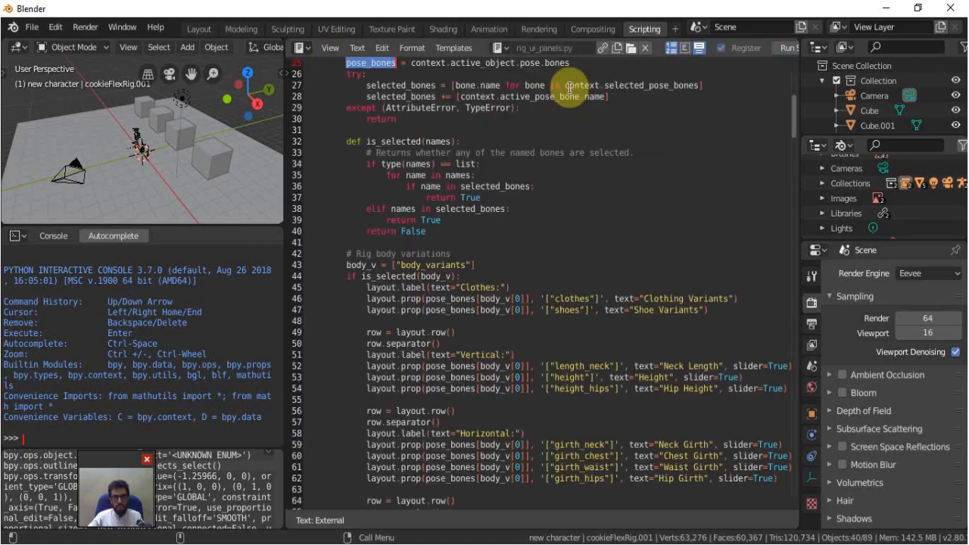
scroll(659, 62, down, 1)
scroll(750, 54, down, 2)
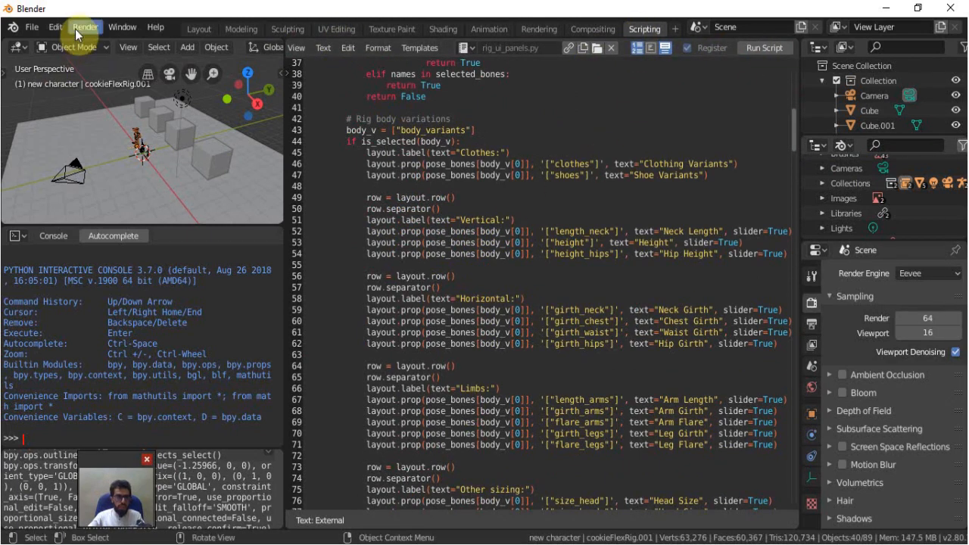
click(202, 29)
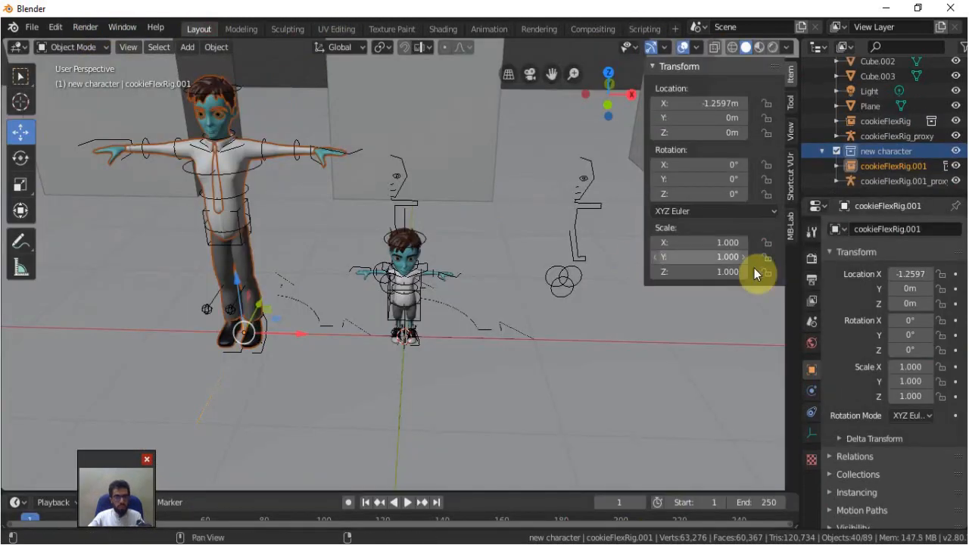
Step: From the top view, rotate all objects in the new character collection to about 88° around Z so the tall character faces the small one
click(258, 168)
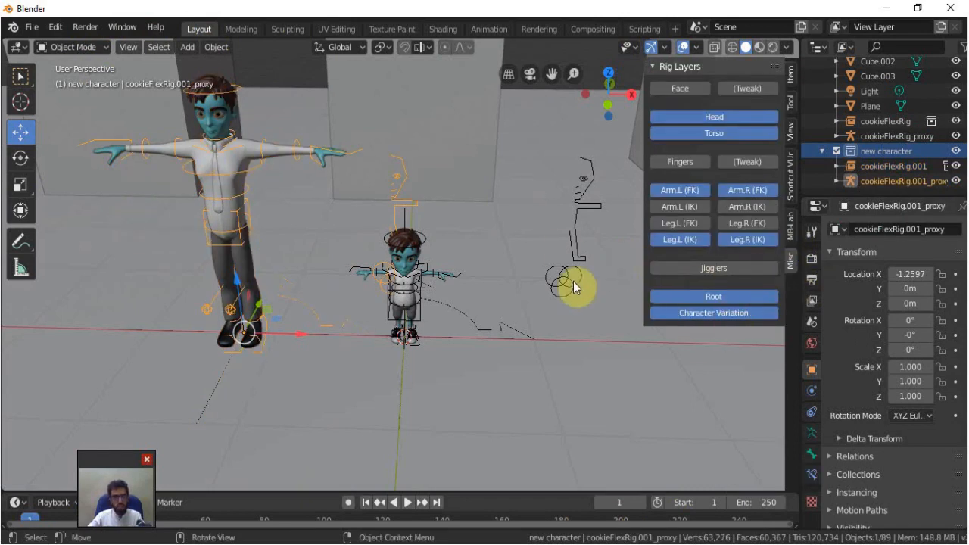
key(KP_7)
key(r)
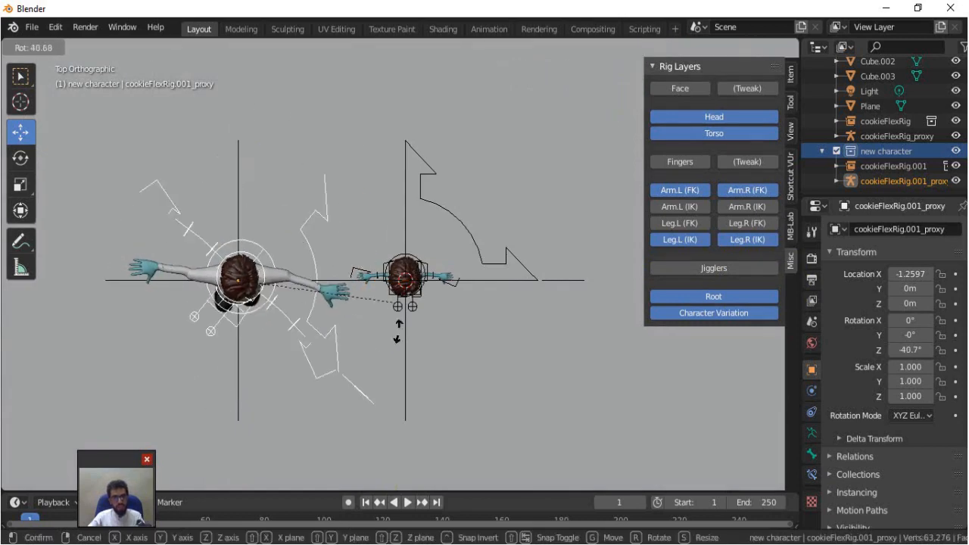
right_click(362, 338)
right_click(881, 151)
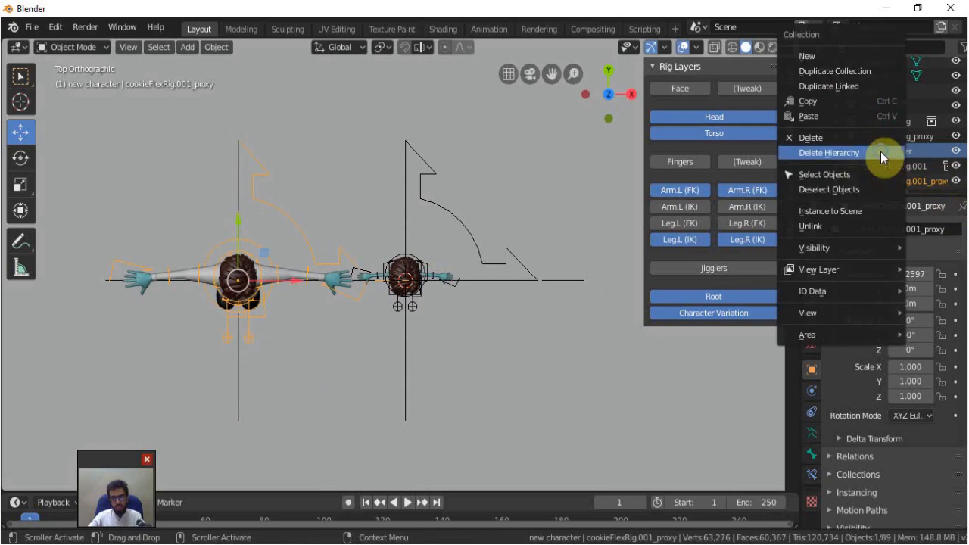
click(836, 175)
key(r)
click(441, 318)
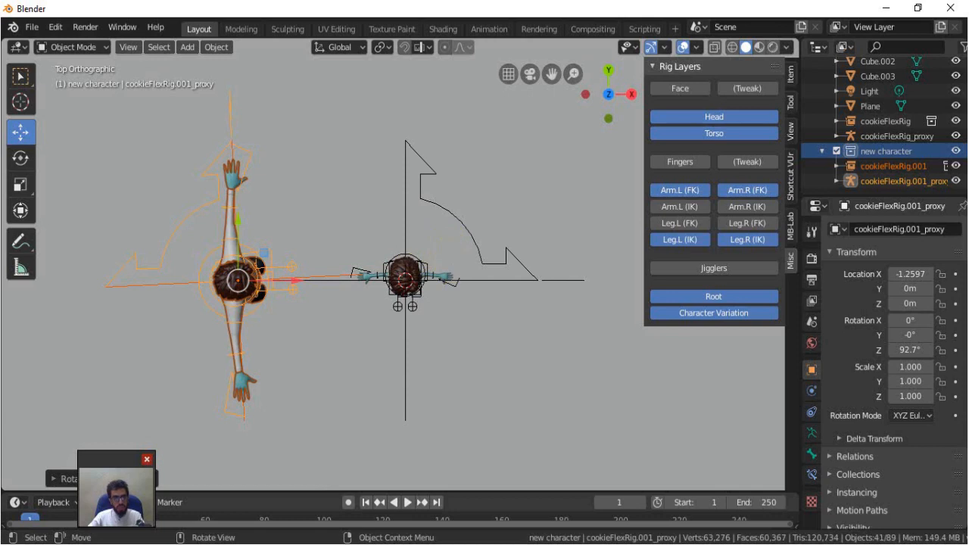
key(r)
click(452, 278)
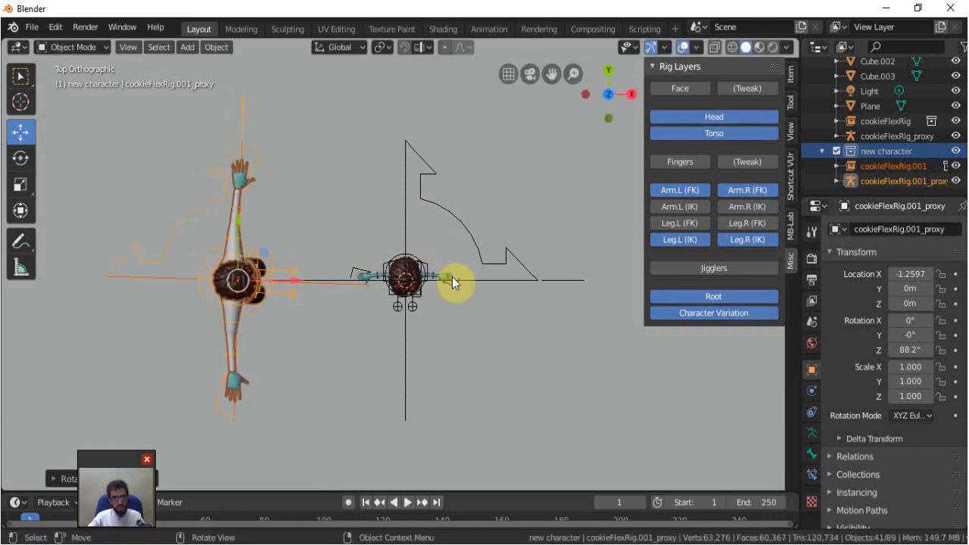
Step: Show the Face rig layer of the small character's proxy and switch the proxy to Pose Mode
key(KP_1)
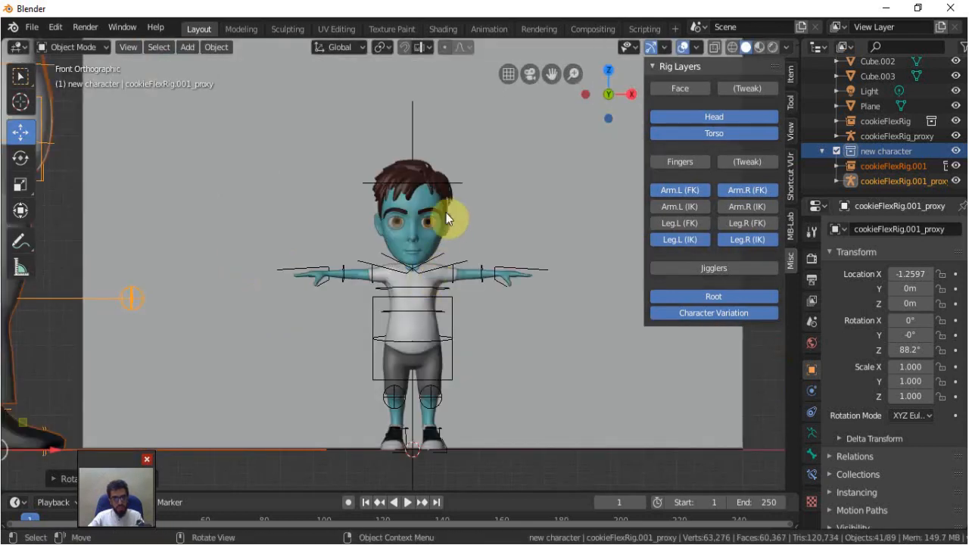
click(458, 186)
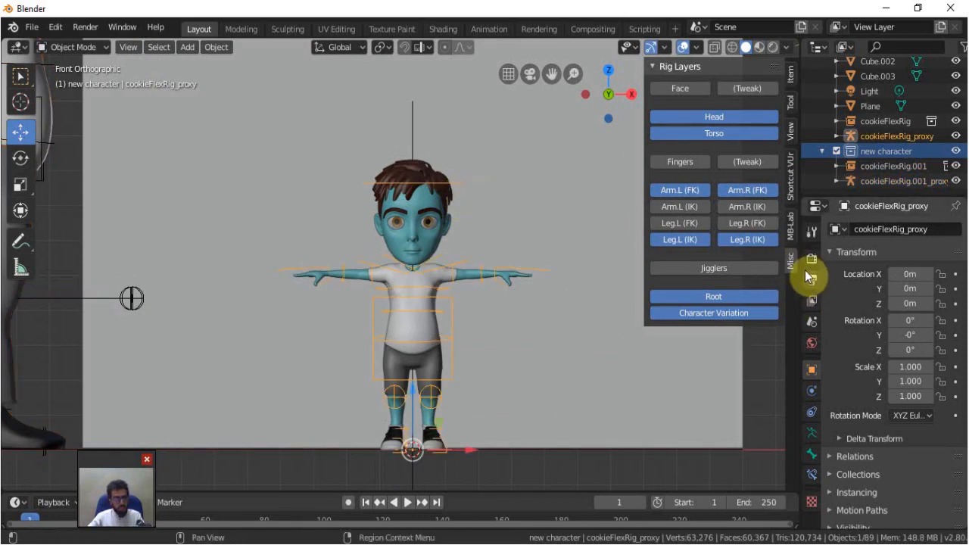
click(689, 86)
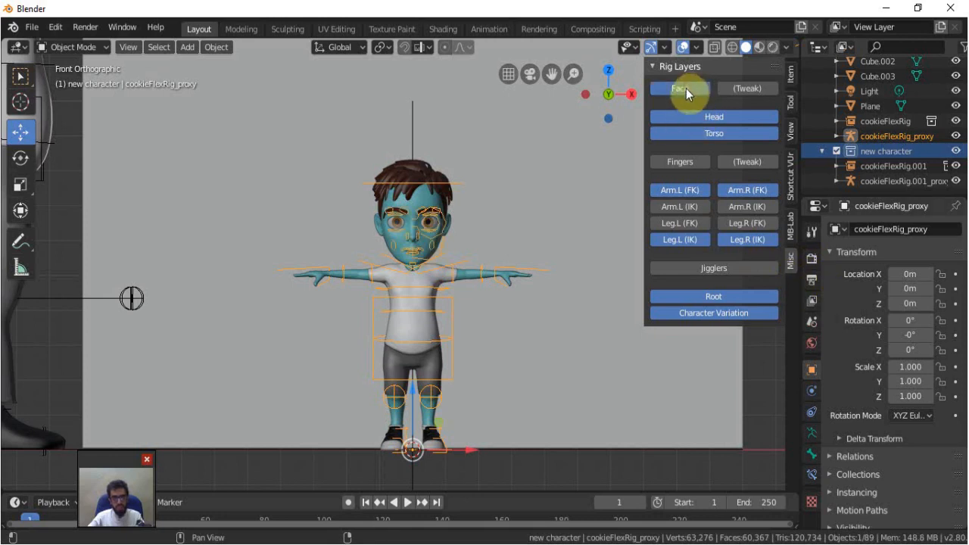
scroll(433, 211, up, 5)
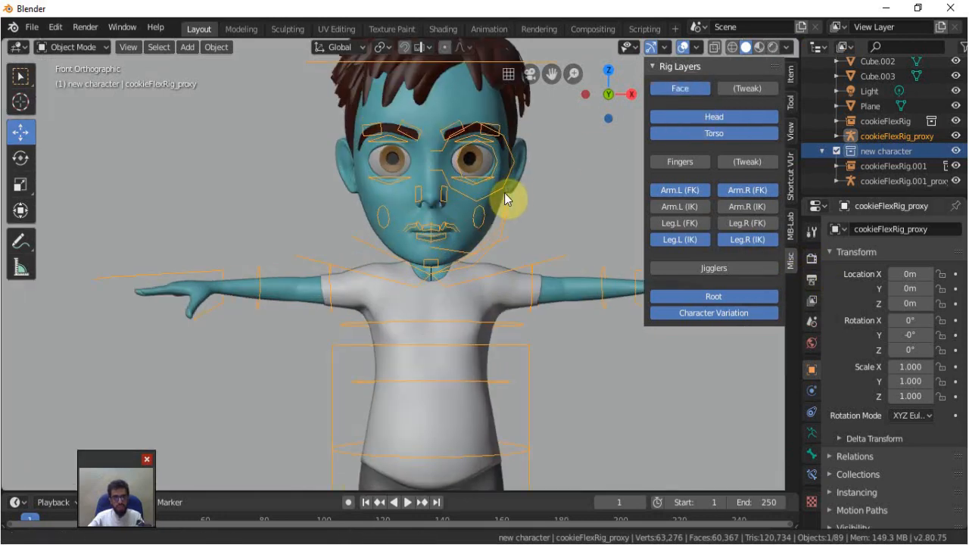
shift+middle_drag(504, 192, 453, 240)
click(83, 49)
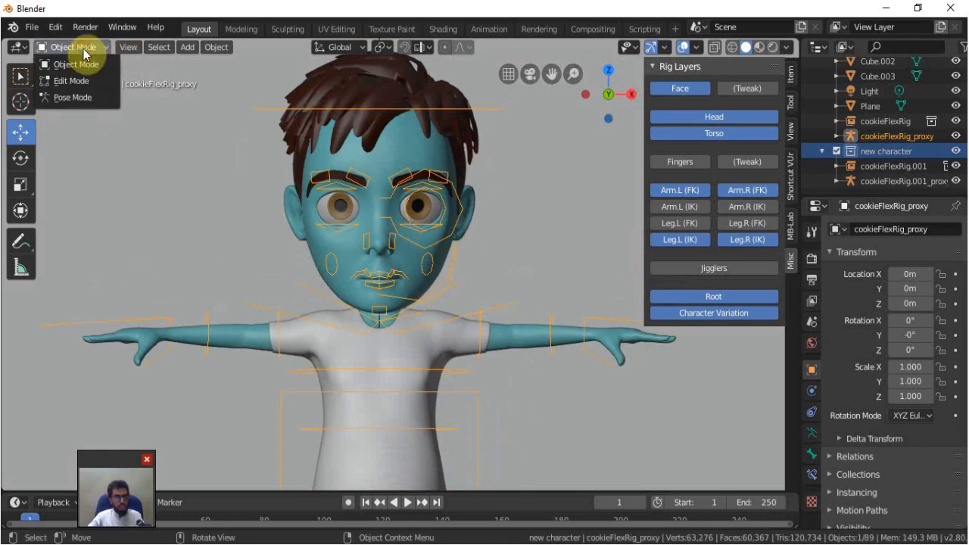
click(86, 100)
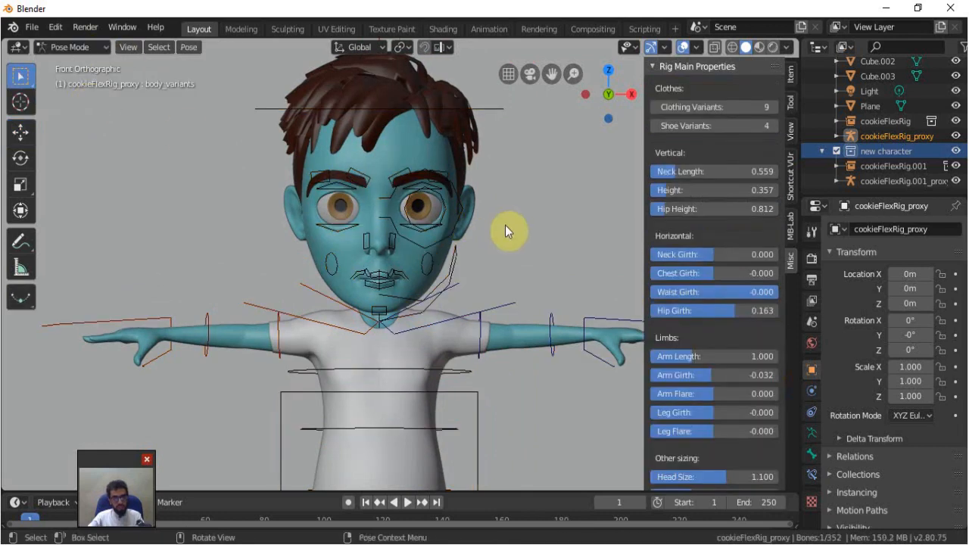
Step: Try moving the small character's eye target and lower lip controls
click(426, 228)
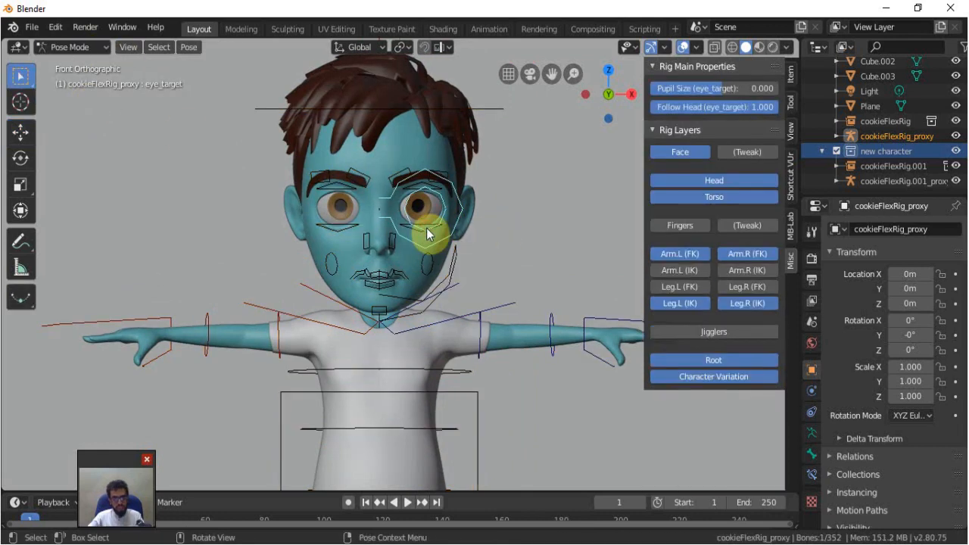
key(g)
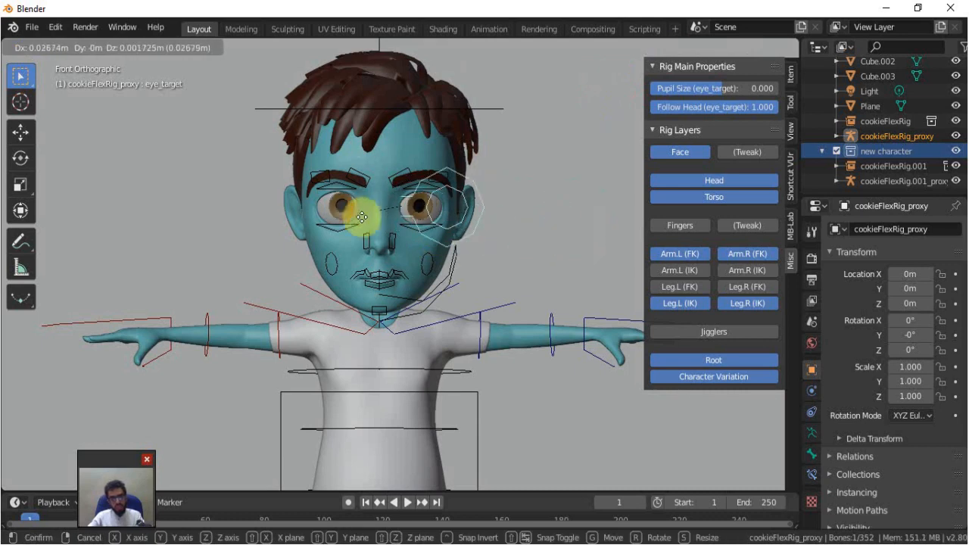
right_click(235, 215)
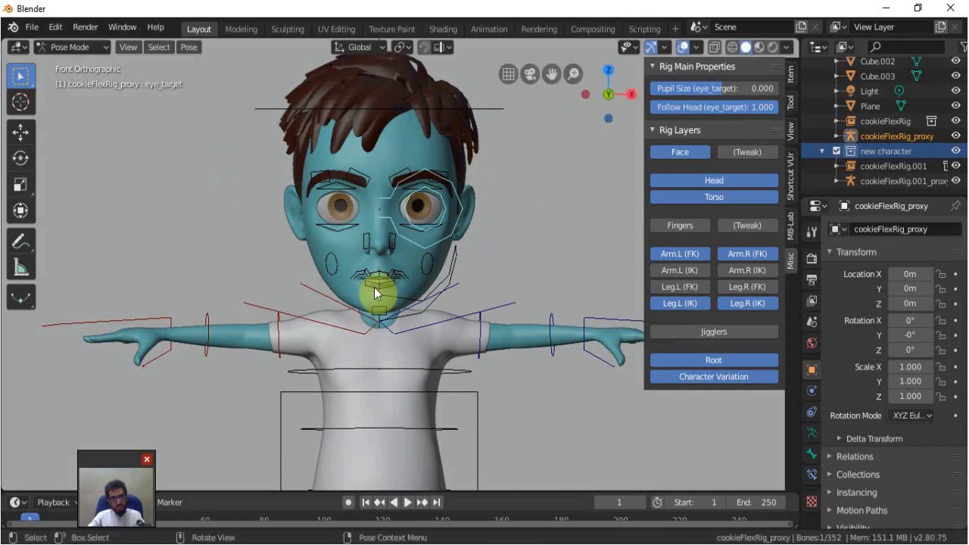
click(374, 287)
key(g)
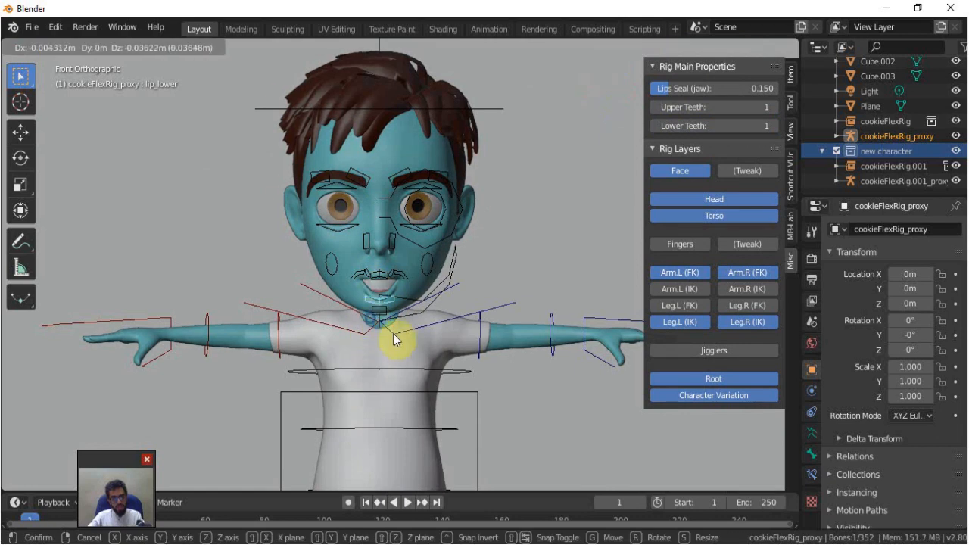
right_click(376, 323)
Step: Try rotating the small character's left shoulder control and moving its eye target again
click(416, 324)
key(r)
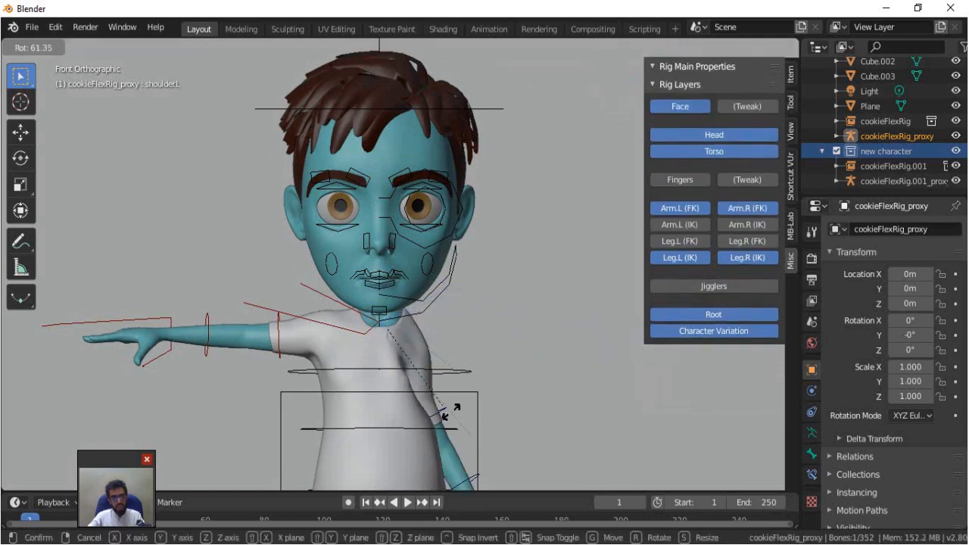
right_click(511, 287)
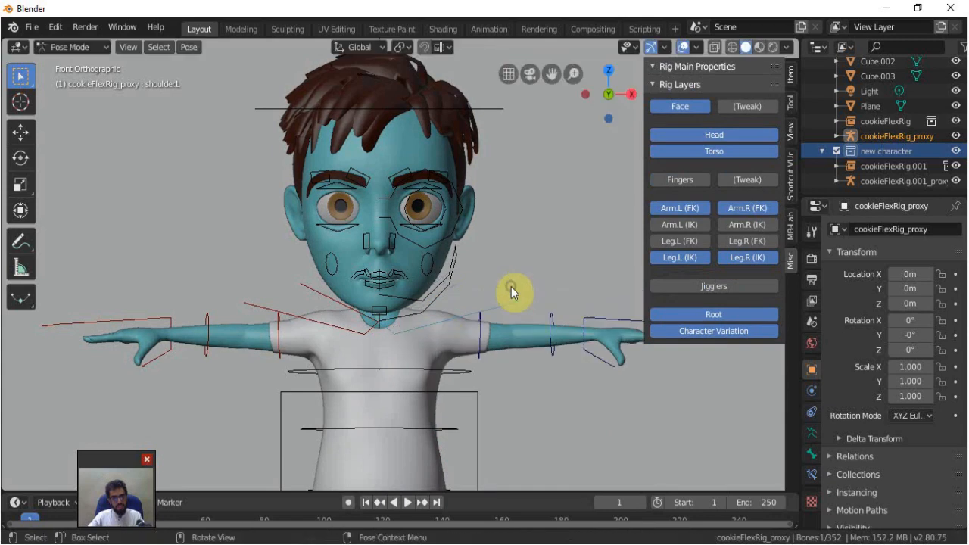
click(424, 239)
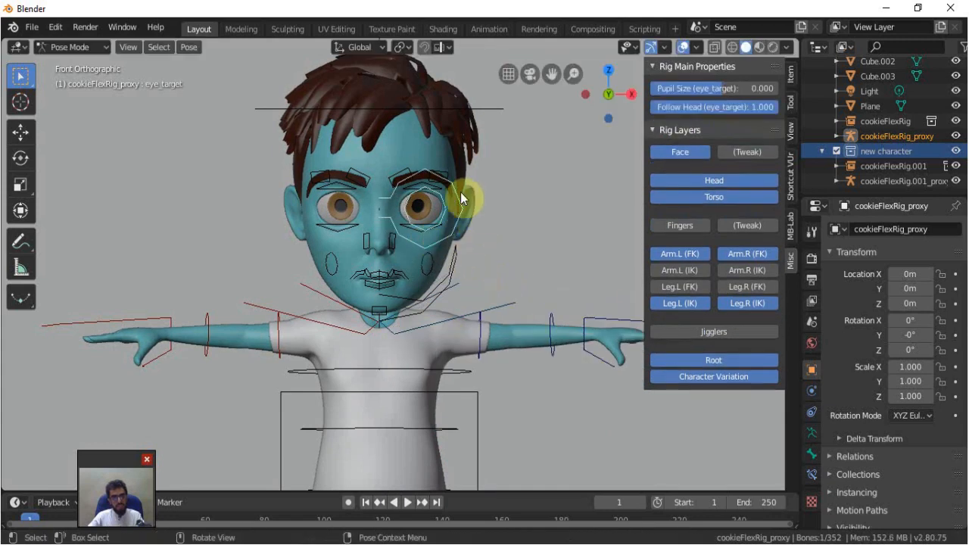
key(g)
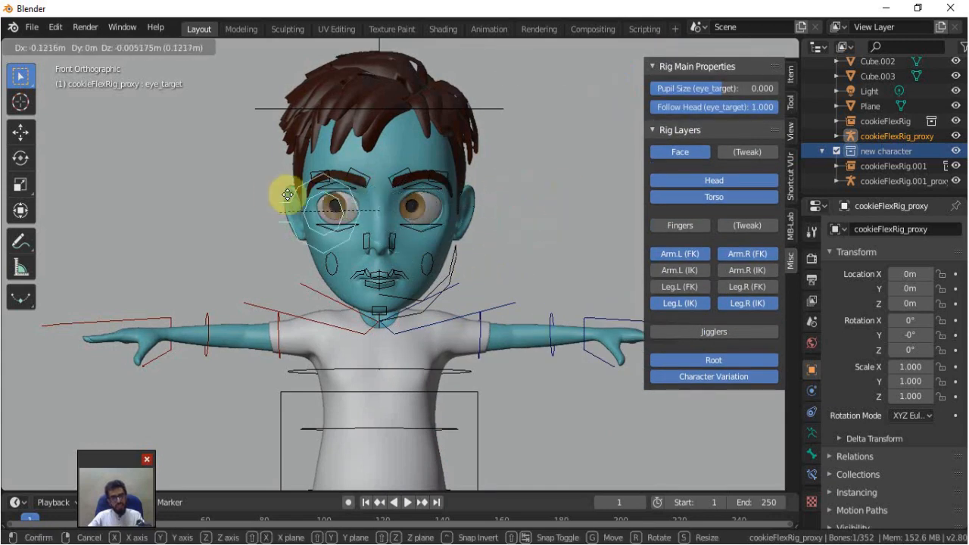
right_click(450, 189)
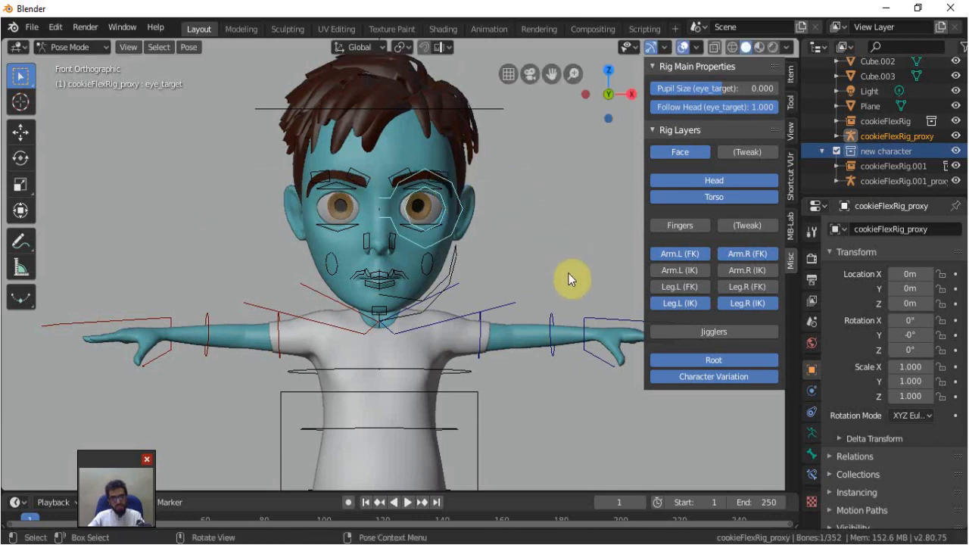
Step: Show the Fingers rig layer and select the small character's right index finger control
click(691, 228)
middle_drag(128, 378, 268, 309)
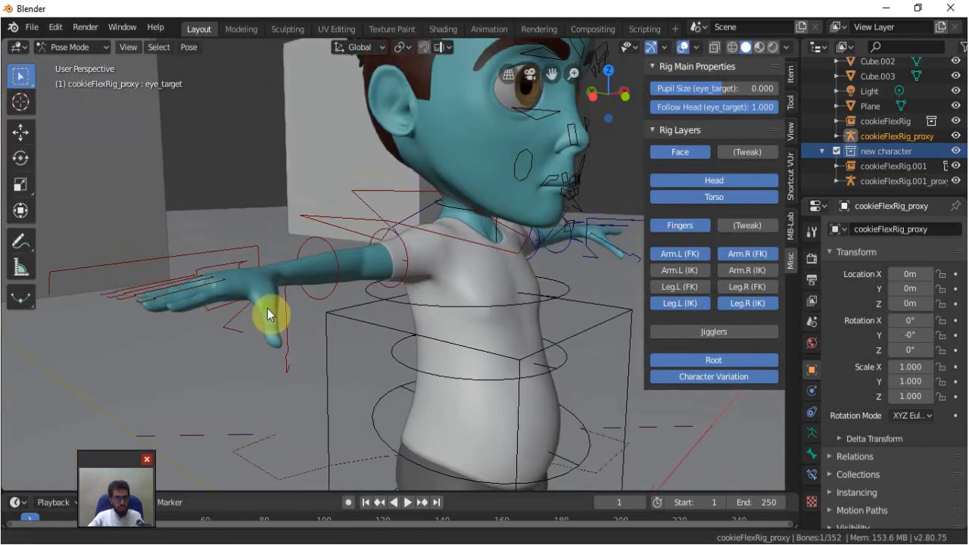
click(141, 301)
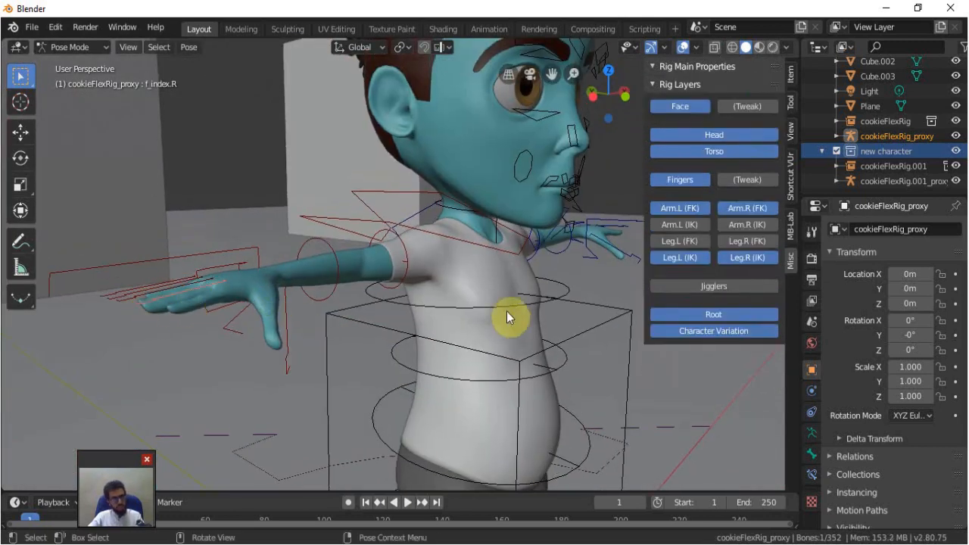
Step: Try rotating the small character's hips control to bend its lower body
scroll(513, 309, down, 4)
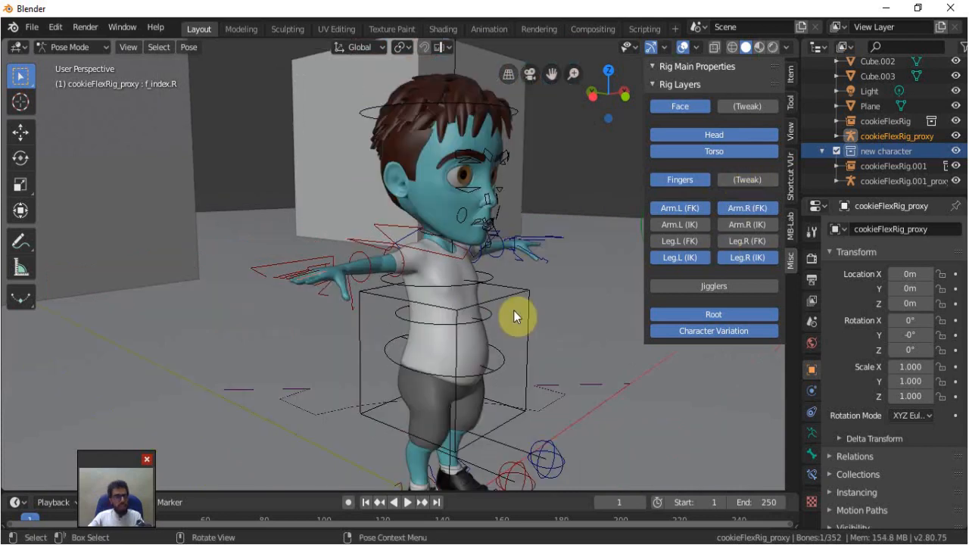
click(504, 362)
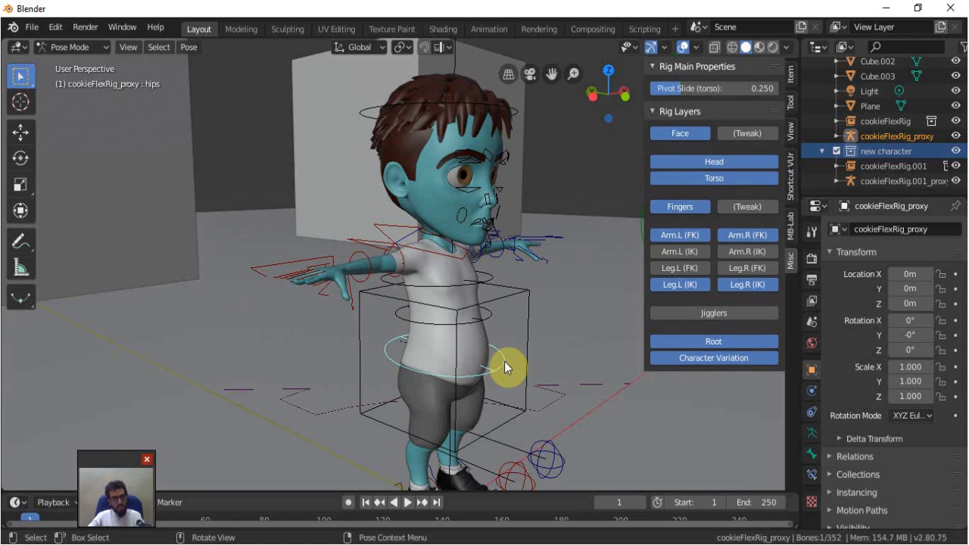
key(KP_1)
scroll(428, 321, down, 4)
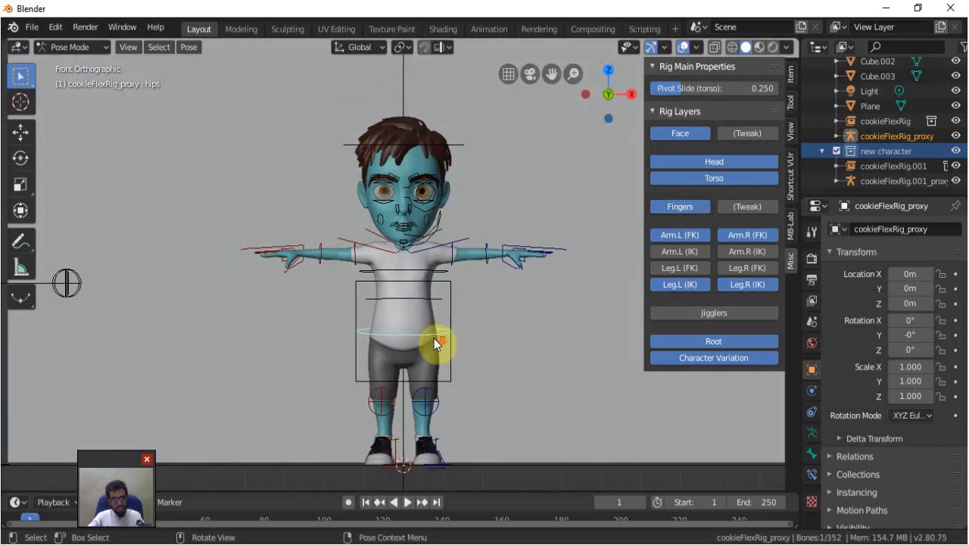
middle_drag(473, 355, 413, 344)
key(r)
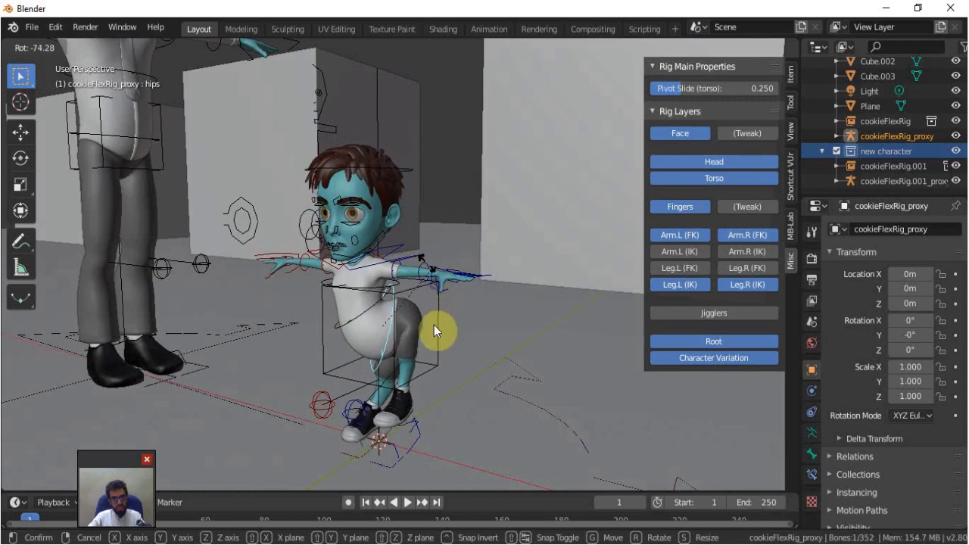
right_click(438, 319)
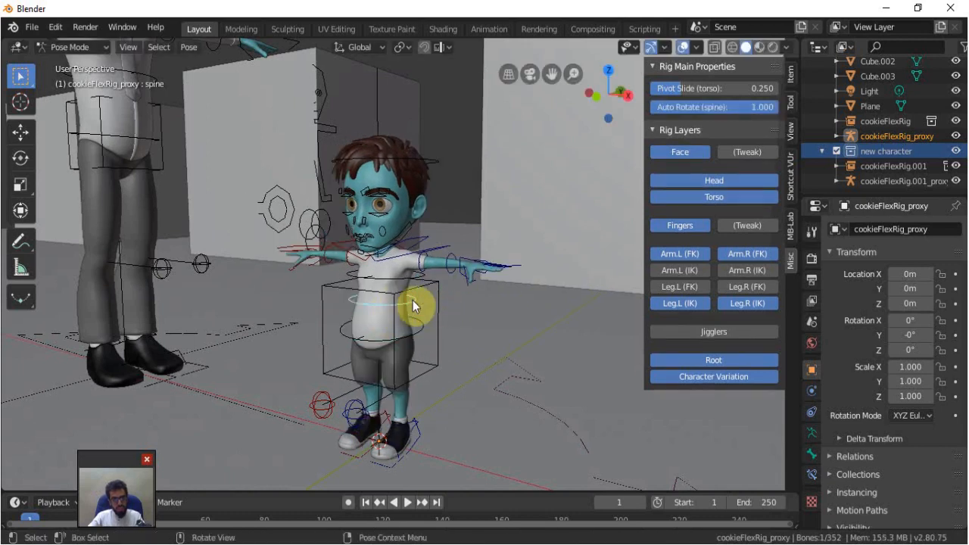
Step: Try rotating the small character's spine control, and undo the last change
key(r)
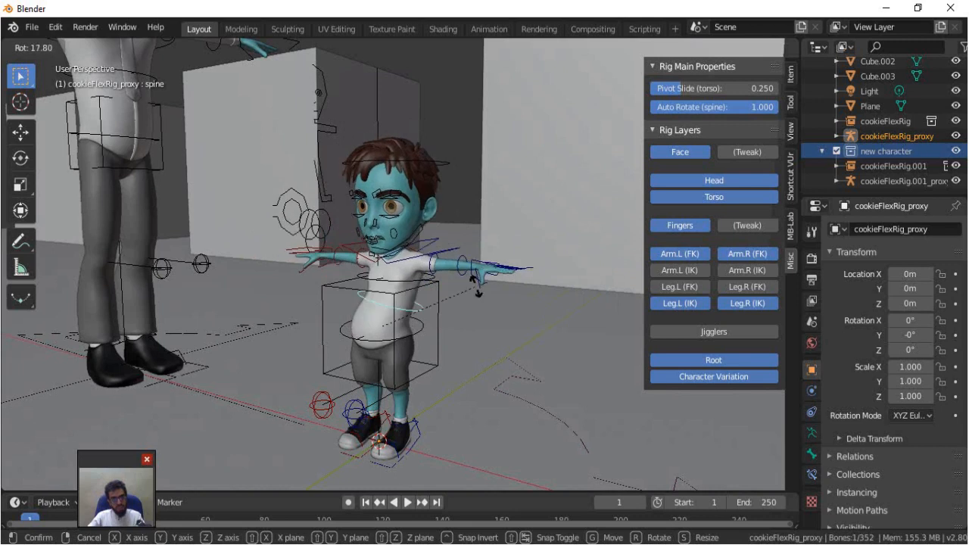
right_click(456, 317)
key(ctrl+z)
Step: Switch the viewport to Rendered shading with both characters in view
scroll(468, 321, down, 5)
scroll(477, 329, up, 3)
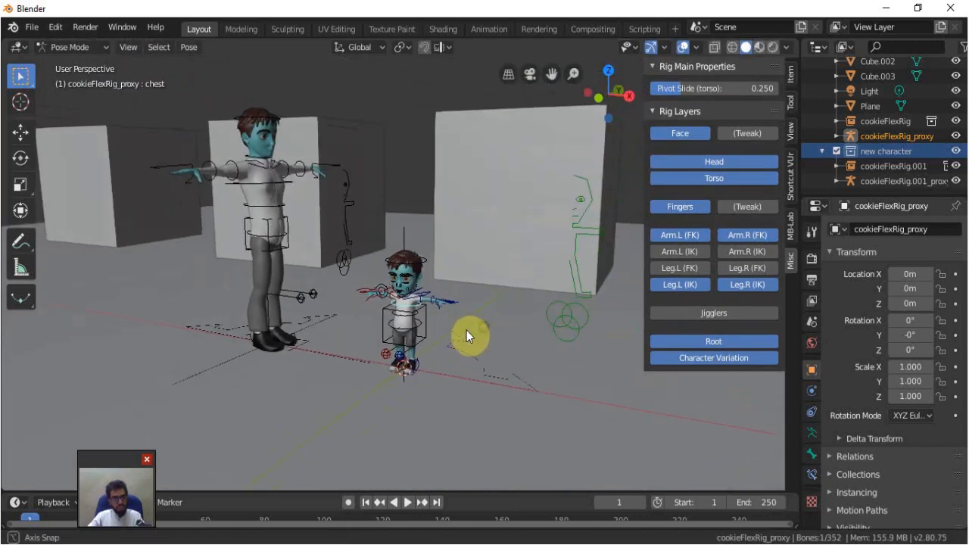
key(z)
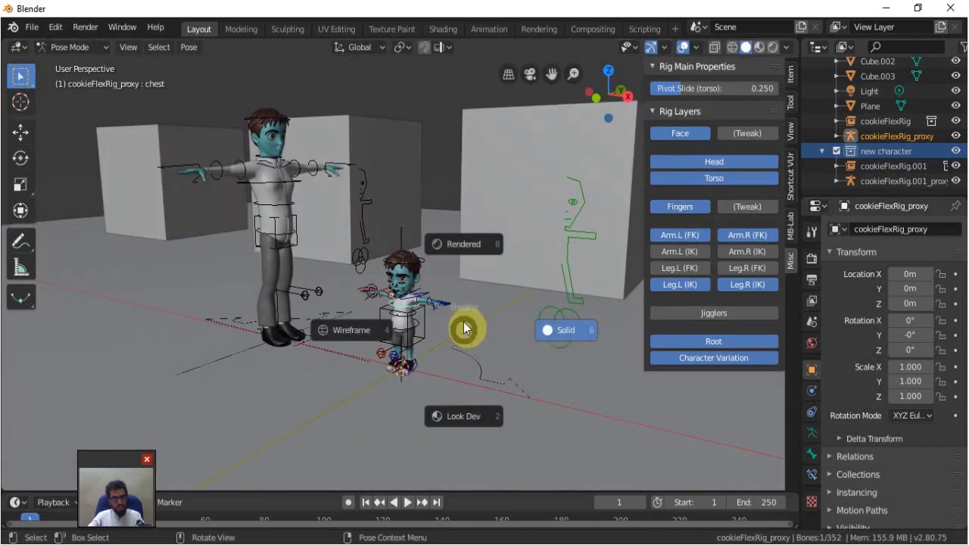
click(464, 247)
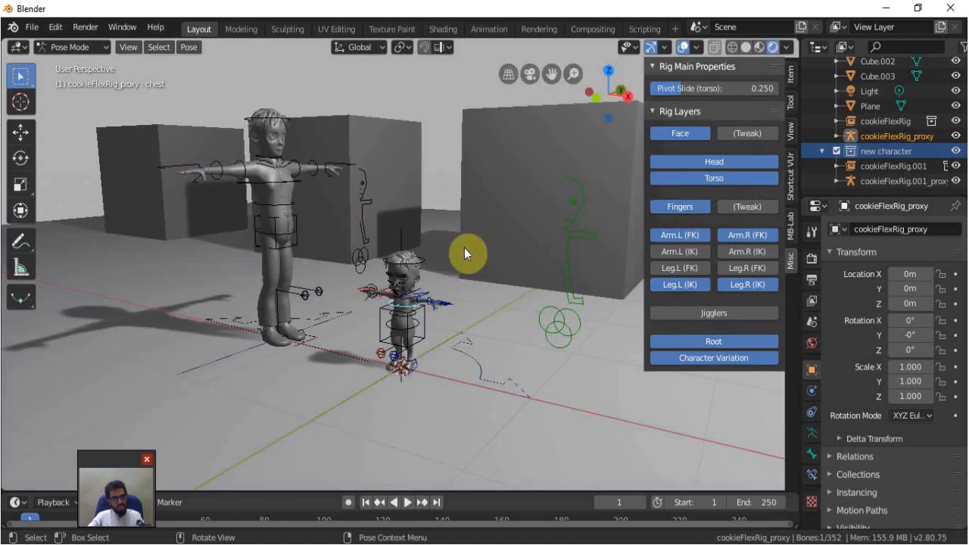
middle_drag(480, 325, 504, 346)
scroll(473, 366, up, 2)
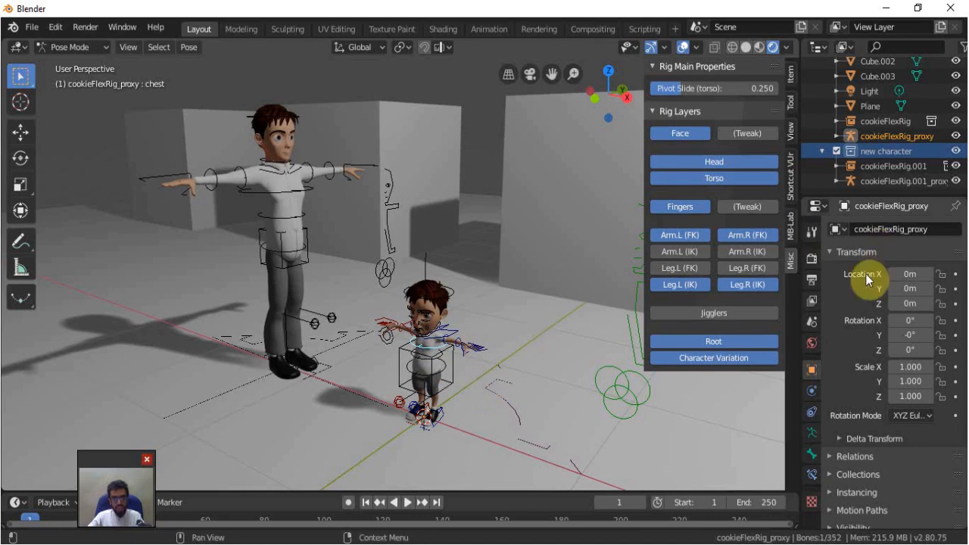
Step: Change the scene's render engine to Cycles and view both characters in the rendered viewport
click(812, 259)
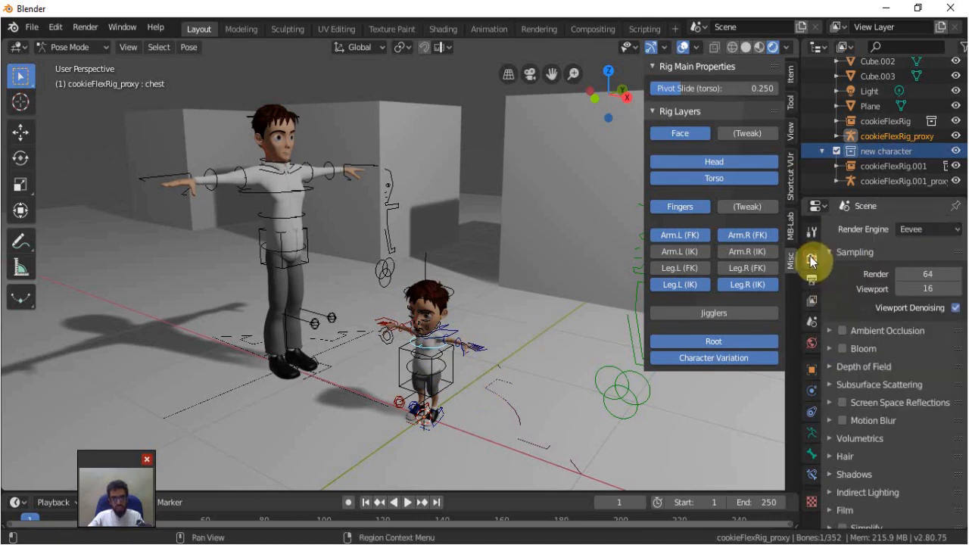
click(922, 231)
click(904, 279)
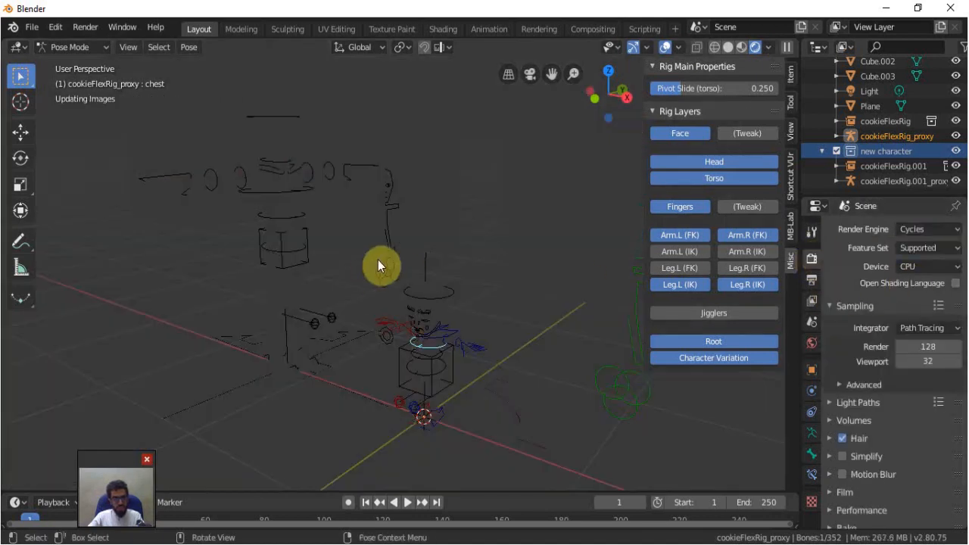
scroll(335, 229, up, 1)
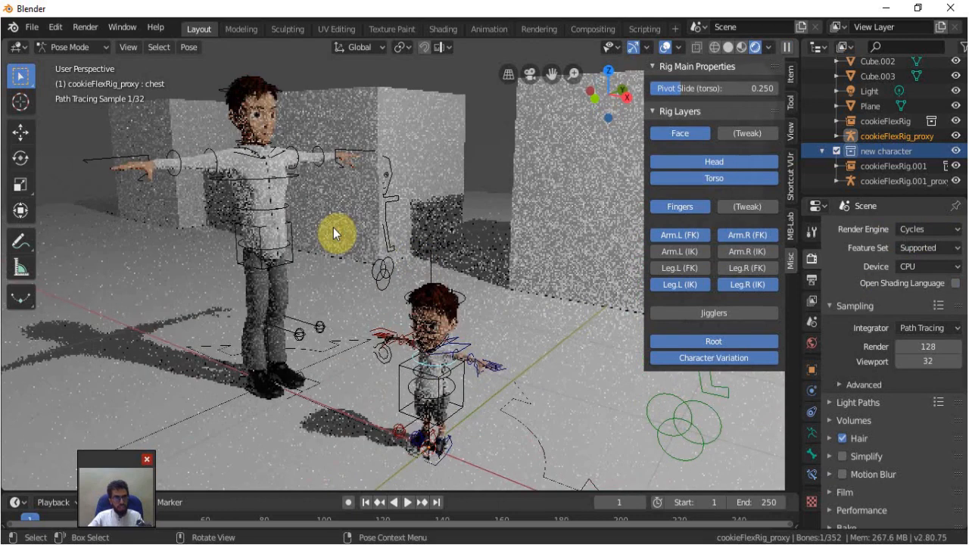
shift+middle_drag(454, 232, 496, 230)
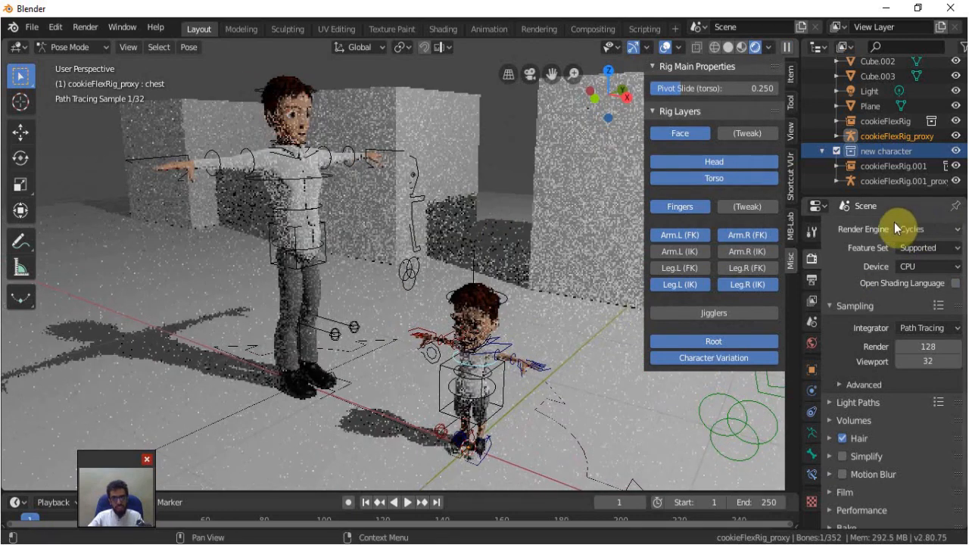